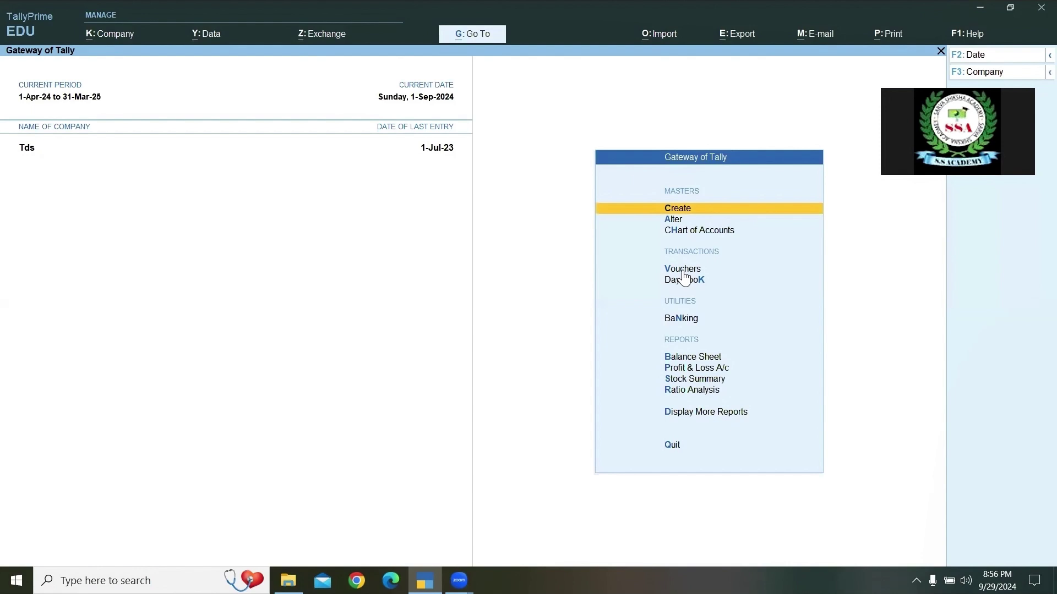
Start a purchase voucher with supplier invoice number pur/im/01 dated 1-Sep-24.
click(685, 269)
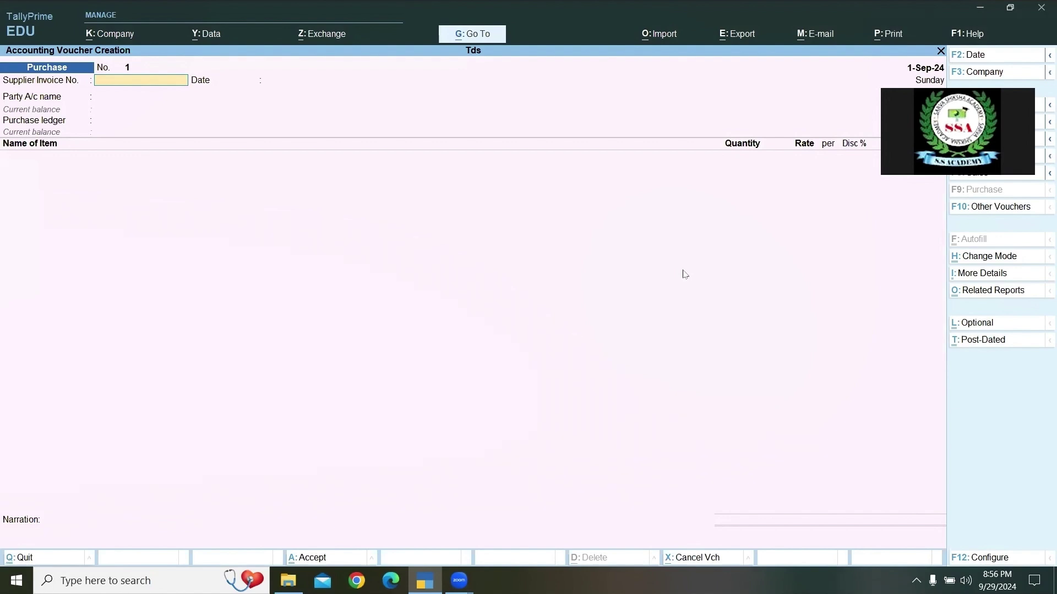
text(p)
key(BackSpace)
text(pur/im/01)
key(Return)
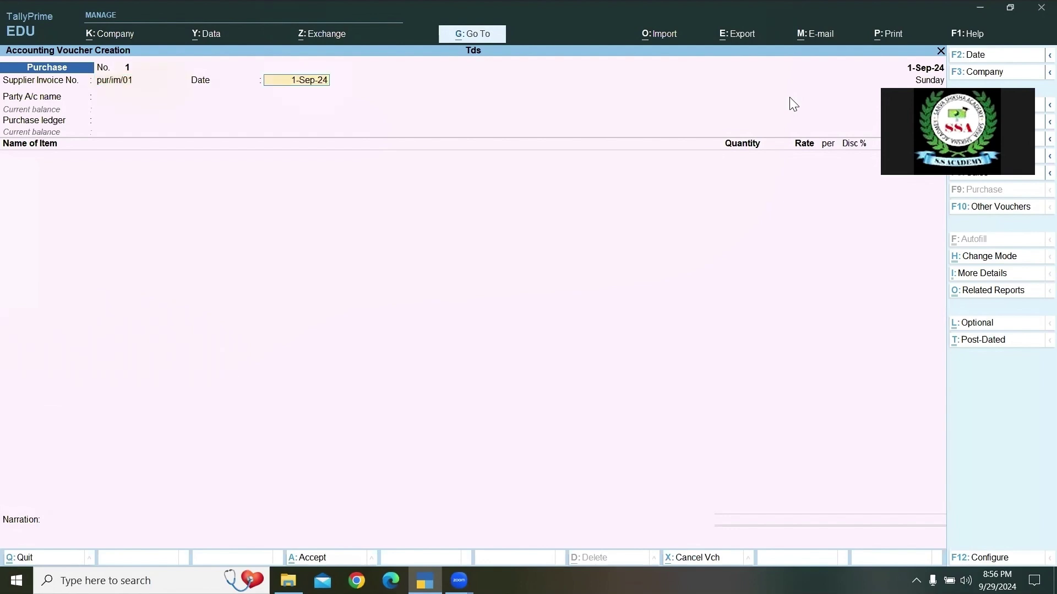
key(Return)
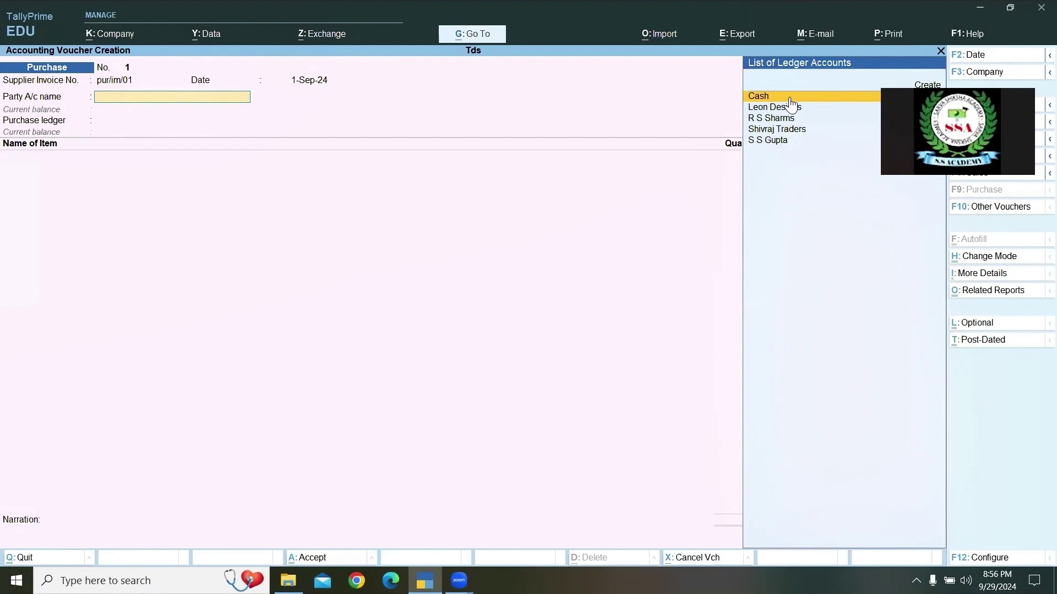
Select Leon Designs as the party account of the purchase voucher.
key(Down)
key(Down)
key(Up)
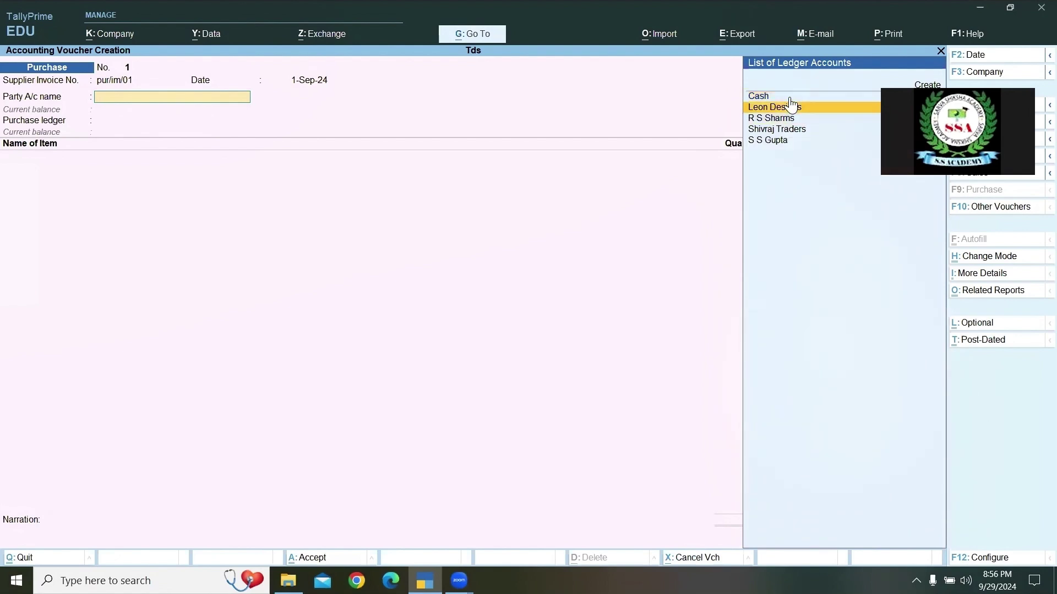
key(Return)
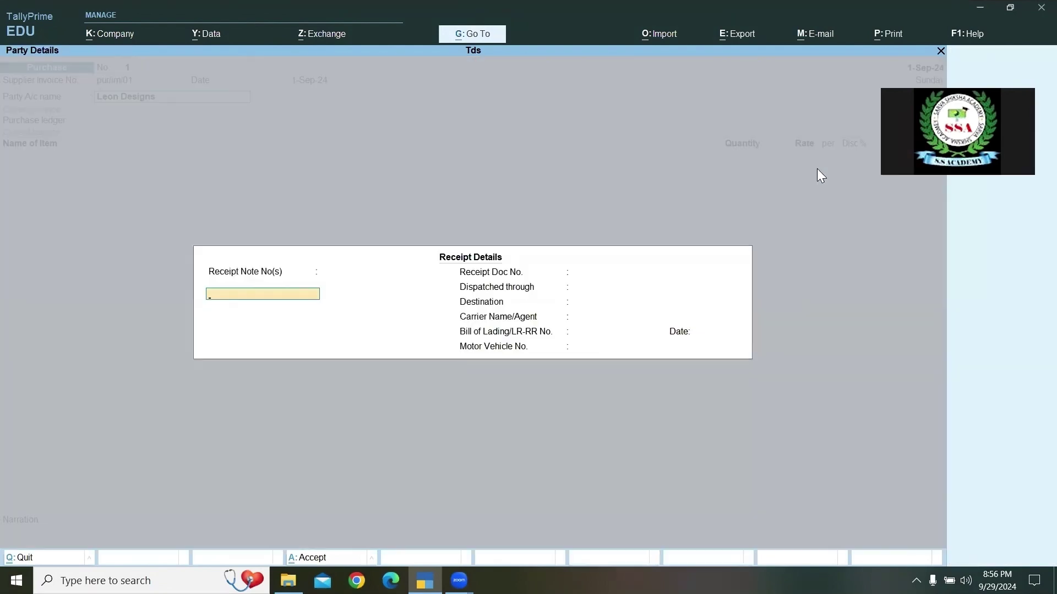
Open the Leon Designs ledger for alteration and review its group, bill-by-bill and credit settings.
key(Escape)
key(ctrl+Return)
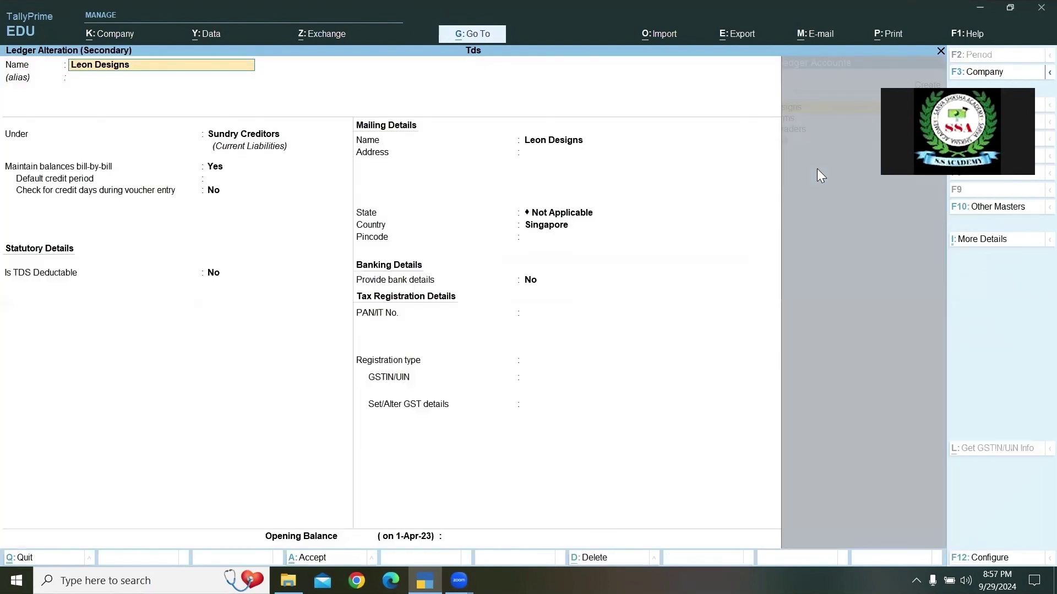
key(Return)
key(Return)
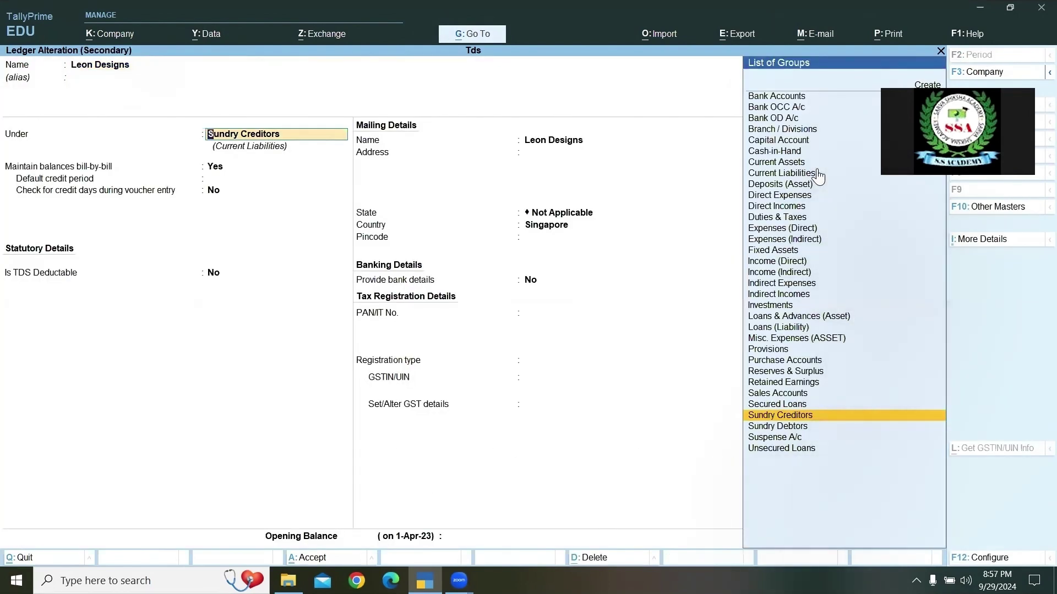
key(Return)
key(Return)
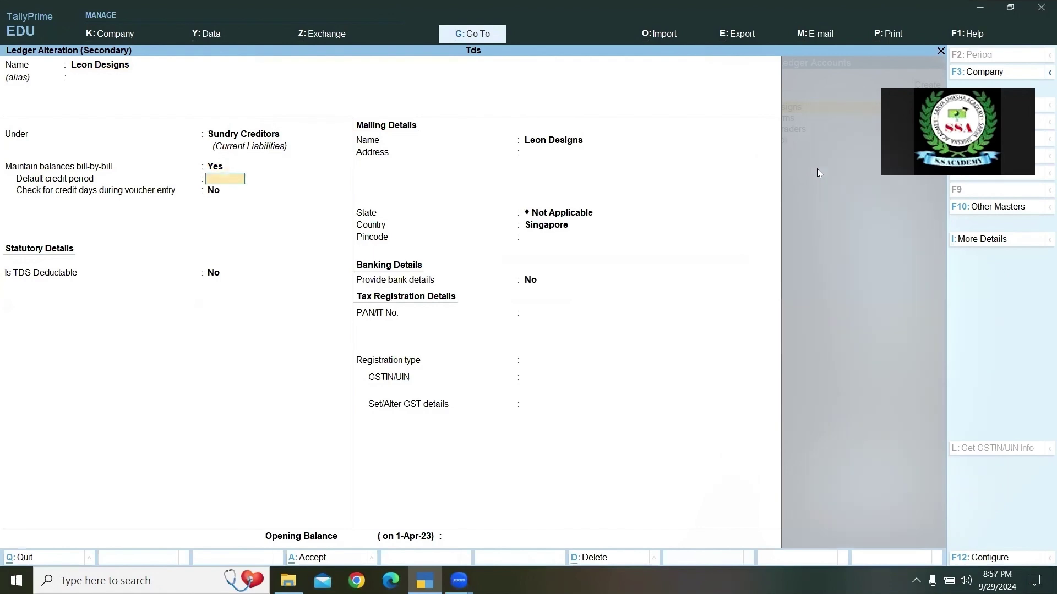
key(BackSpace)
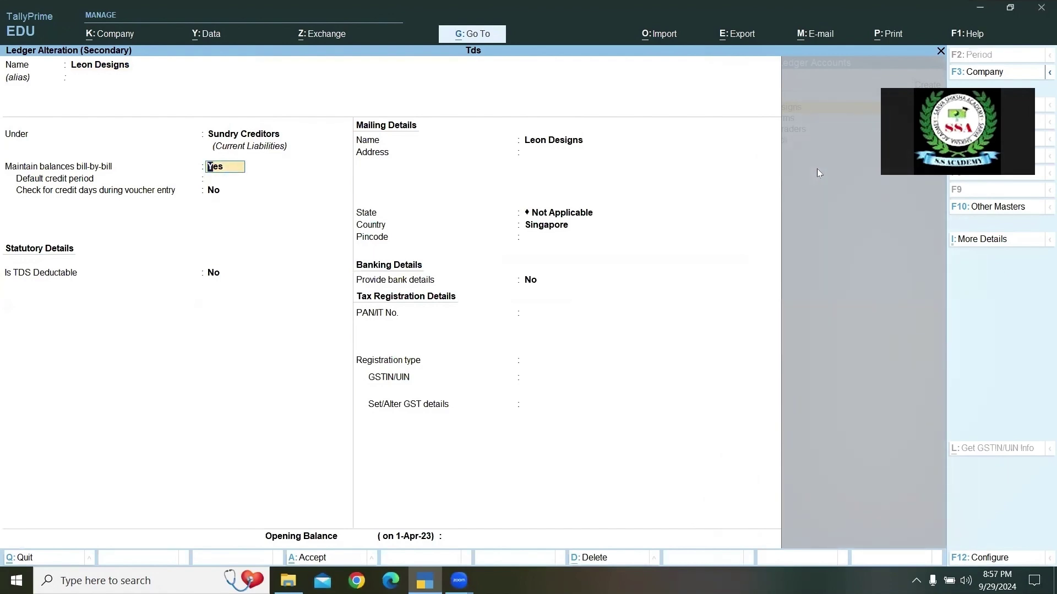
key(Return)
key(Return)
key(Return)
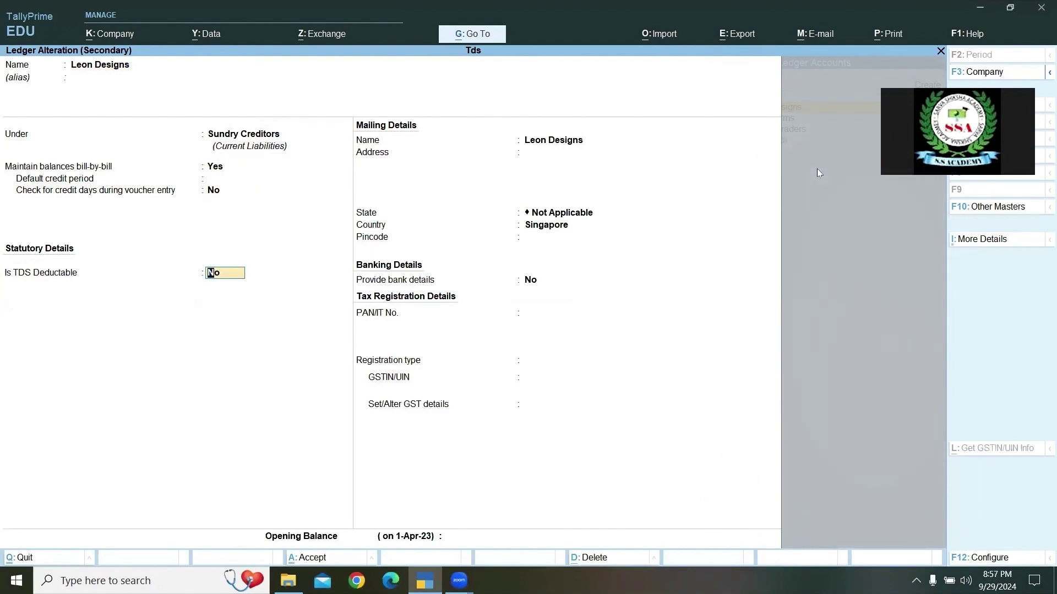
Review the Leon Designs TDS, mailing, country, banking and tax registration details and accept the ledger.
key(Return)
key(Return)
key(Return)
key(Return)
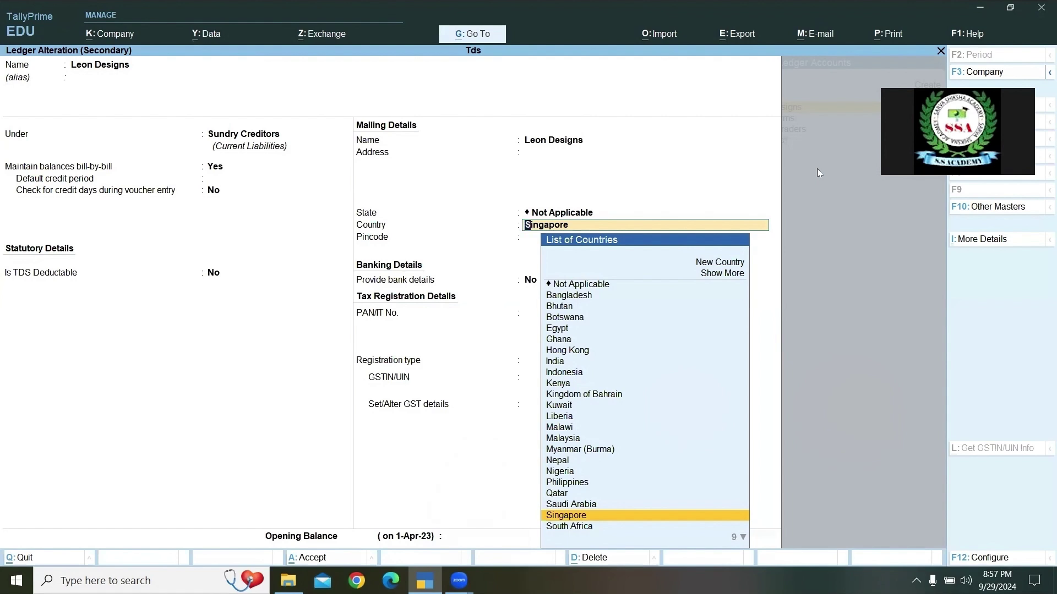
key(Return)
key(Return)
key(Return)
key(Return)
key(Return)
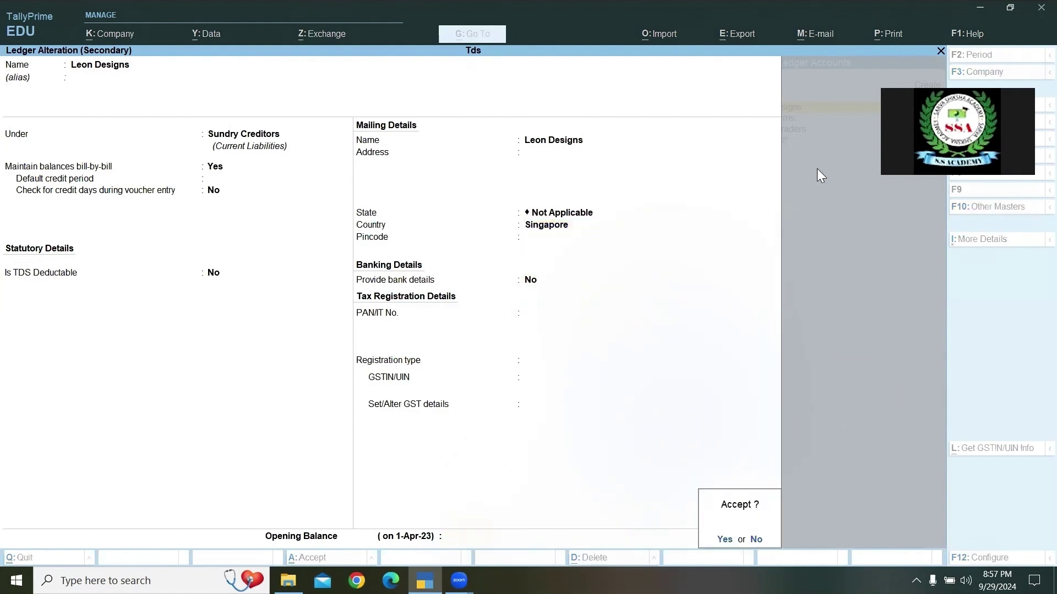
key(Return)
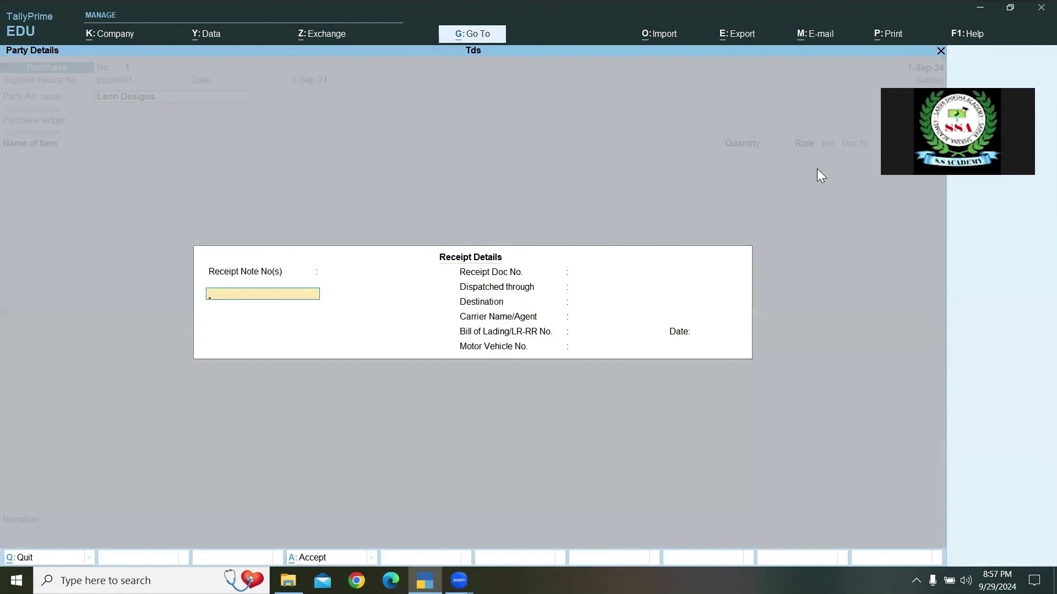
Pass through the receipt details for Leon Designs, leaving all fields blank.
key(Return)
key(Return)
key(Return)
key(Return)
key(Return)
key(Return)
key(Return)
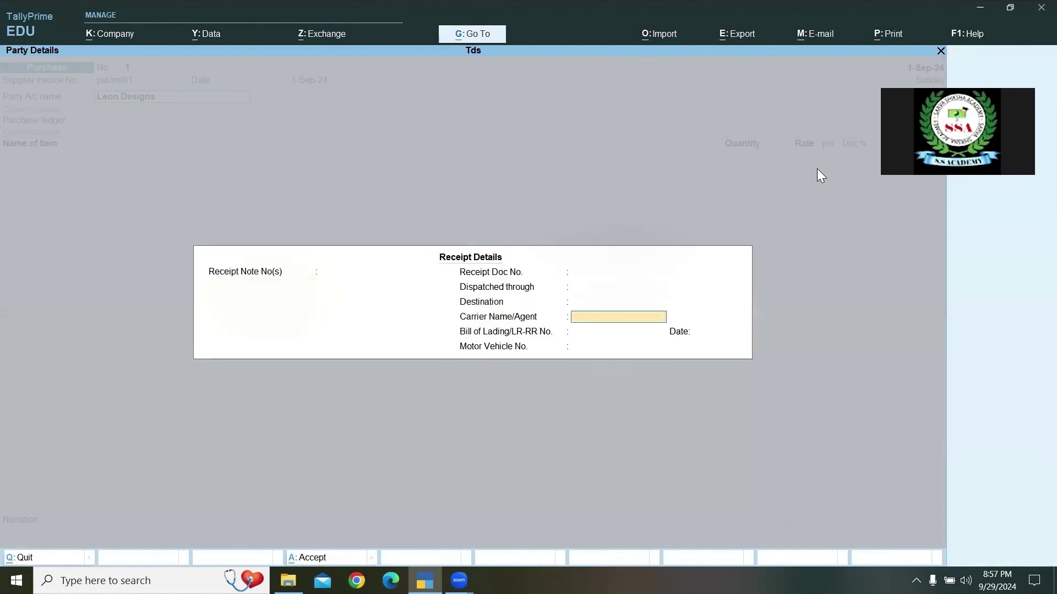
key(Return)
key(Return)
key(Return)
key(Return)
key(Return)
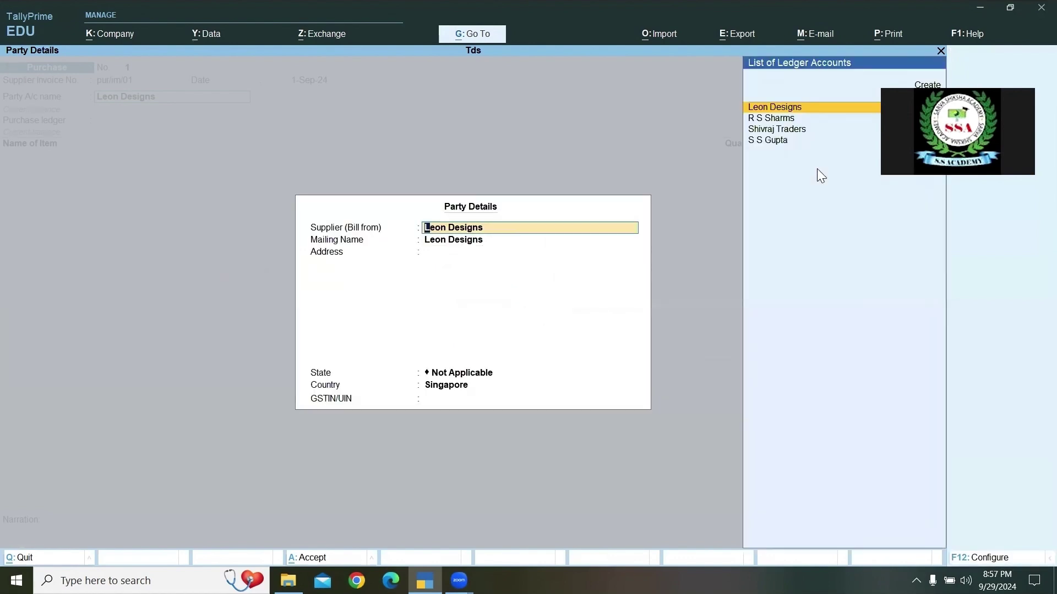
Accept the party details with Leon Designs as supplier and choose Import of Goods as the purchase ledger.
key(Return)
key(Return)
key(Return)
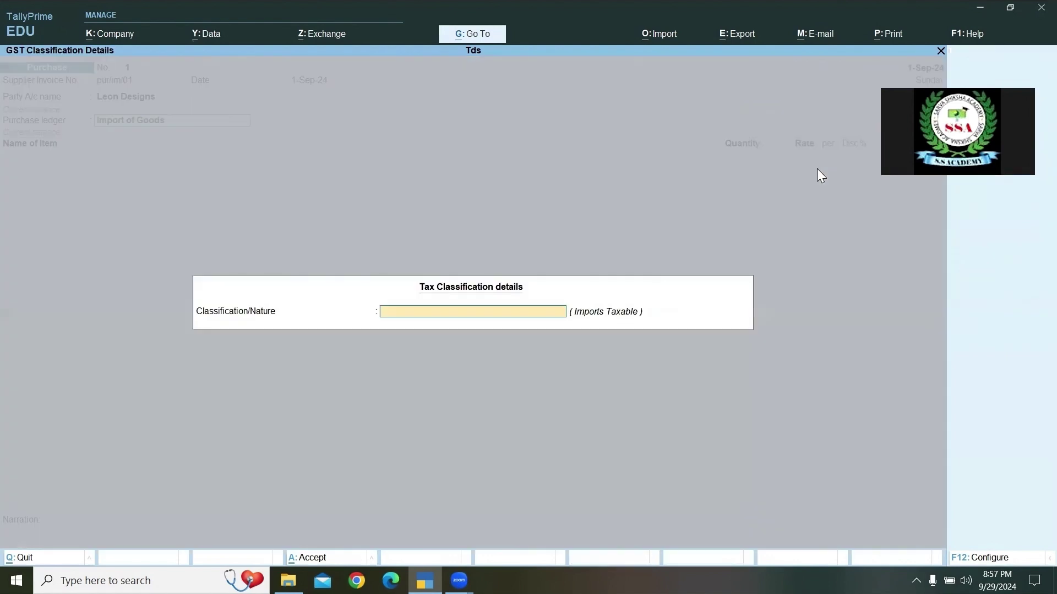
Open the Import of Goods ledger for alteration and set Set/Alter GST Details to Yes.
key(Escape)
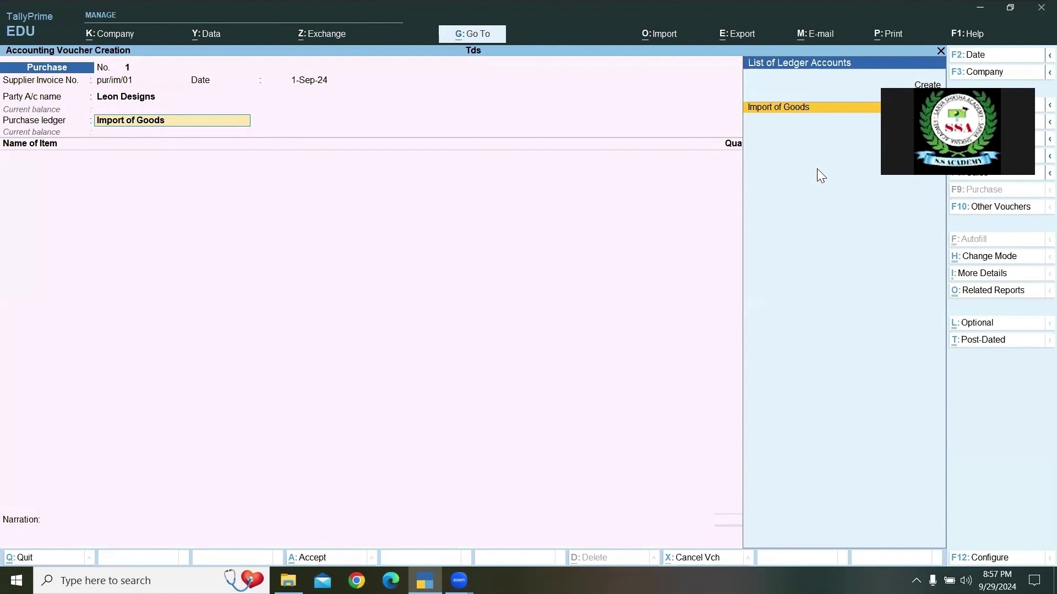
key(ctrl+Return)
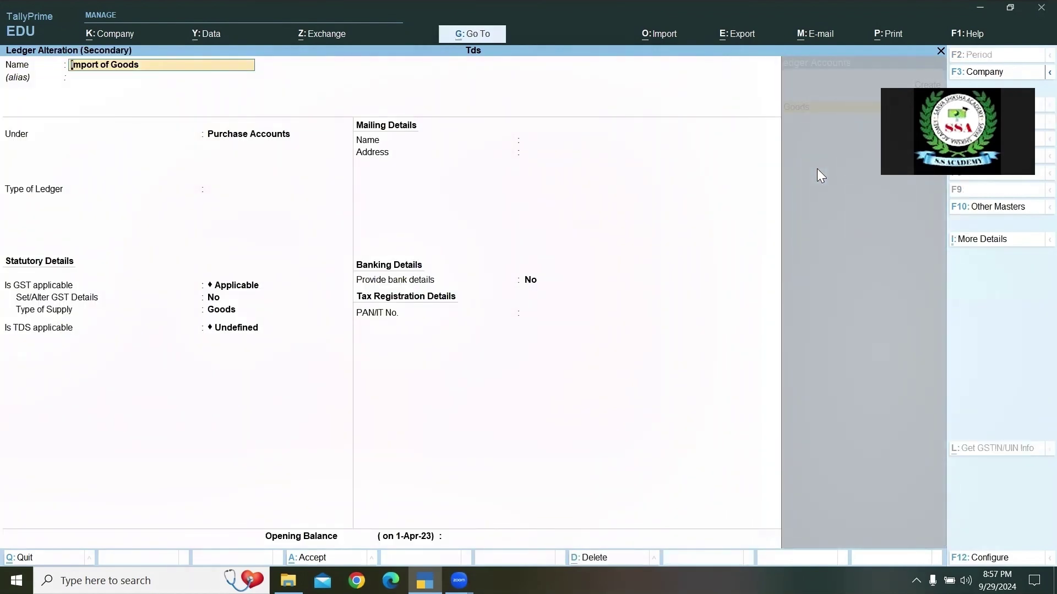
key(Return)
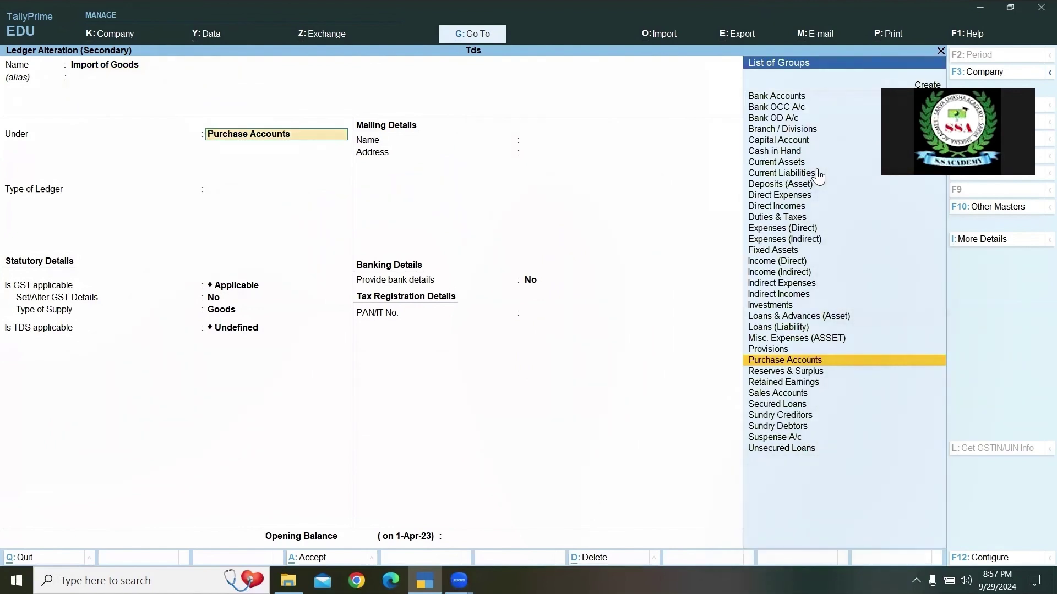
key(Return)
key(Return)
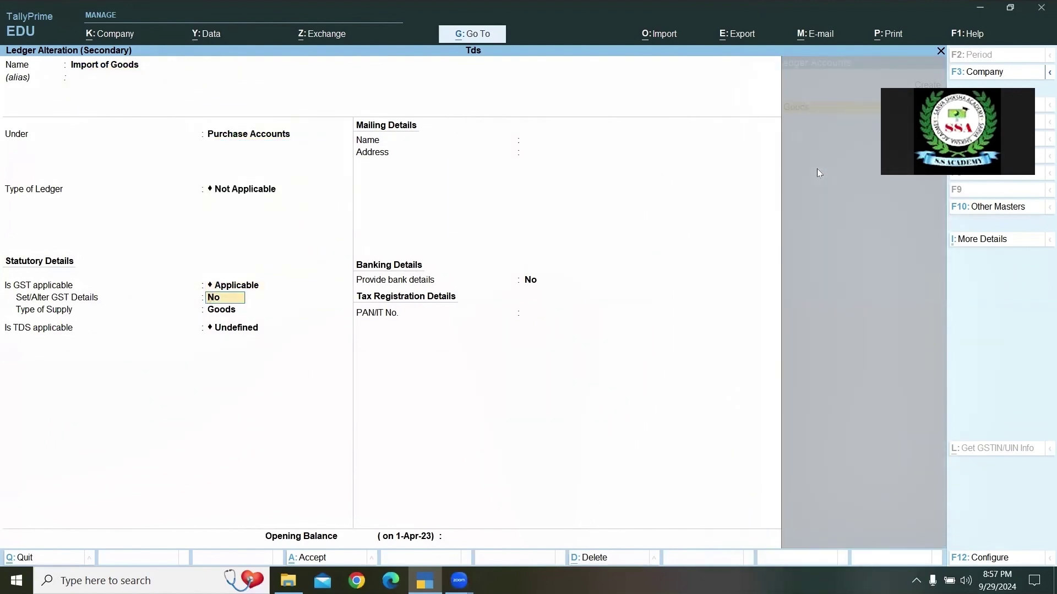
key(y)
key(Return)
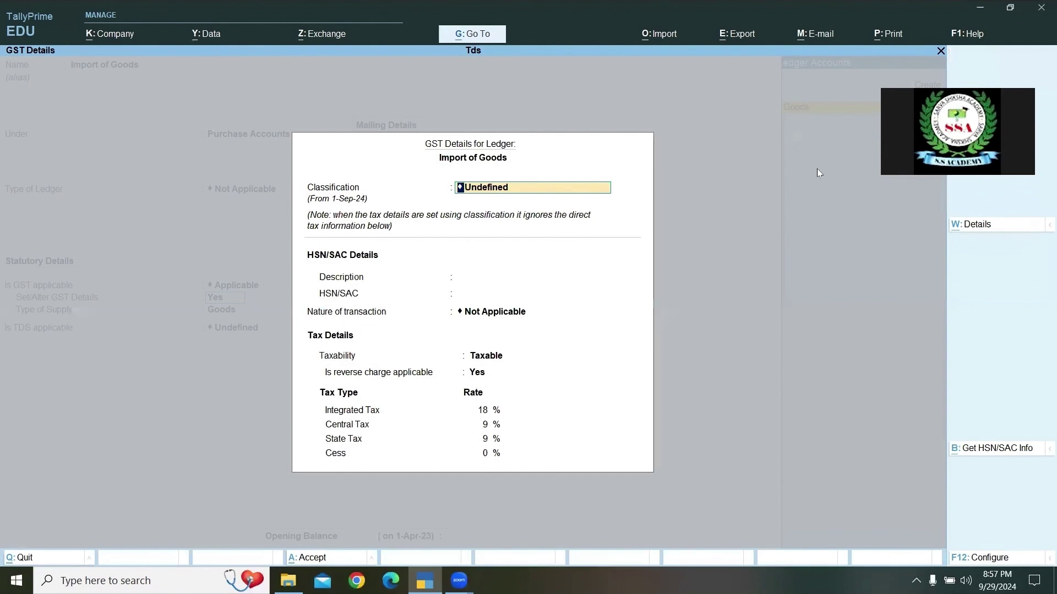
Review the ledger's GST classification, HSN/SAC and nature of transaction, keeping its taxability as Taxable.
key(Return)
key(Return)
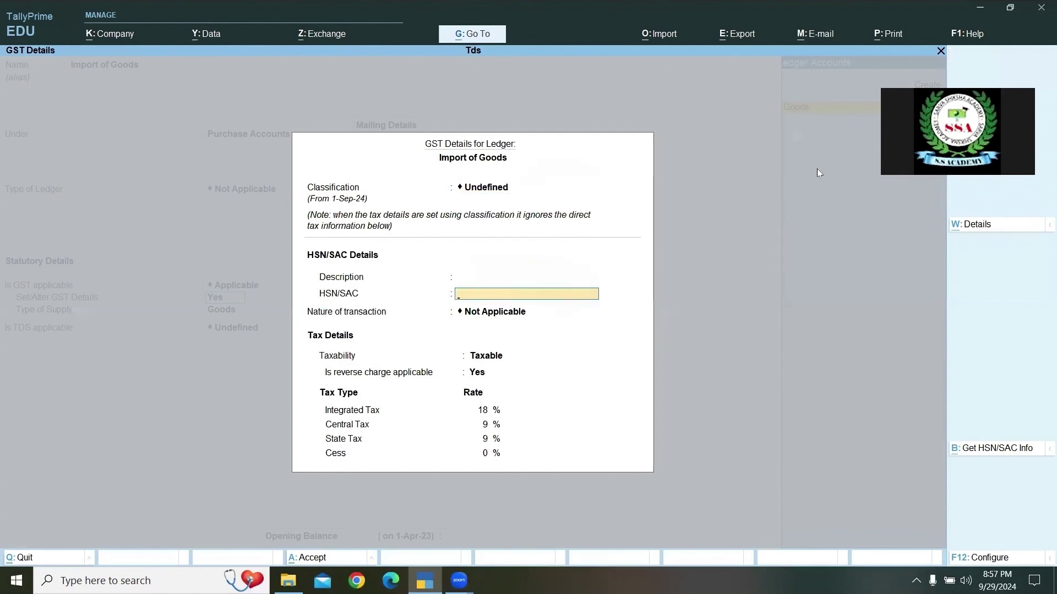
key(Return)
key(Return)
key(Return)
key(Up)
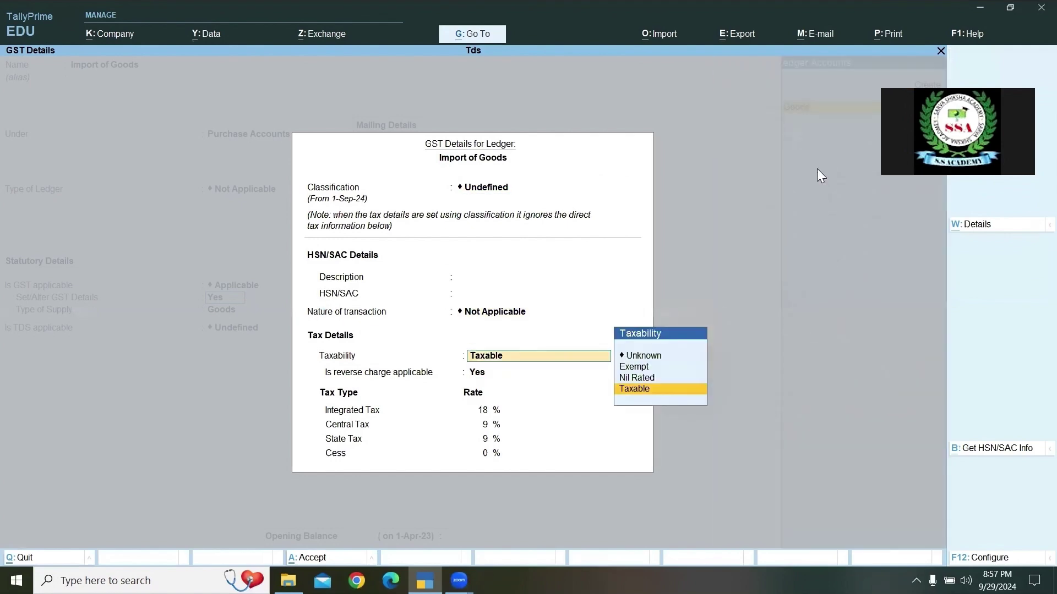
key(Up)
key(Return)
key(Return)
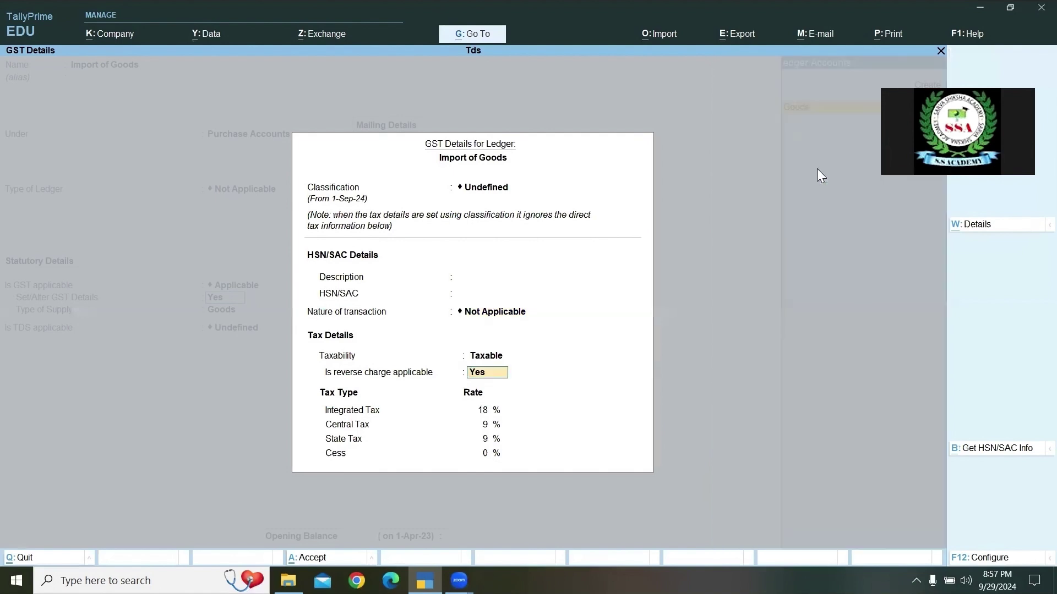
Keep reverse charge applicable and the integrated tax rate at 18%, and accept the GST details.
key(Return)
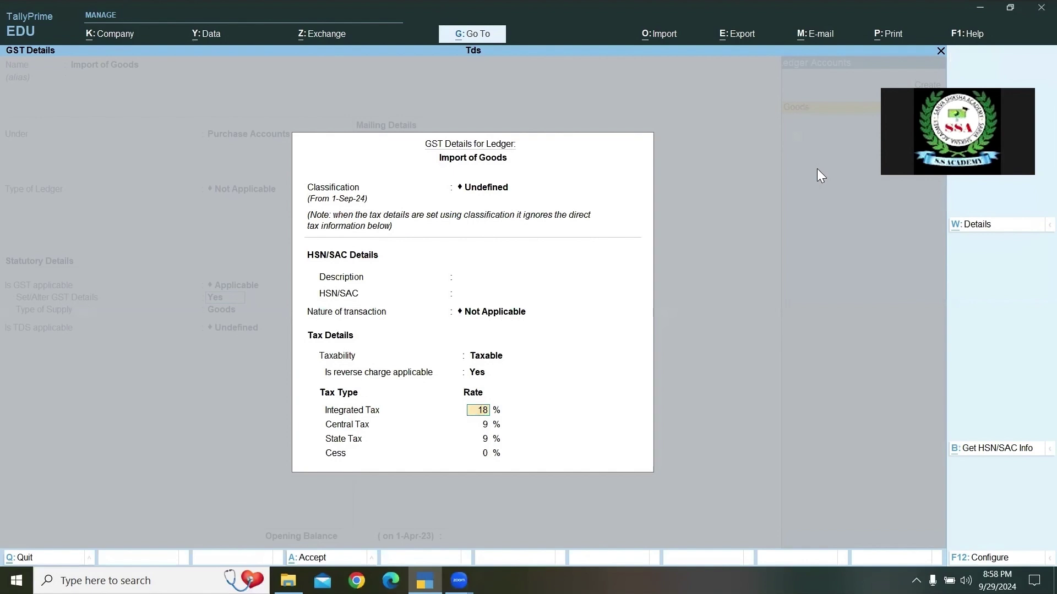
key(Return)
key(Return)
key(Return)
key(Return)
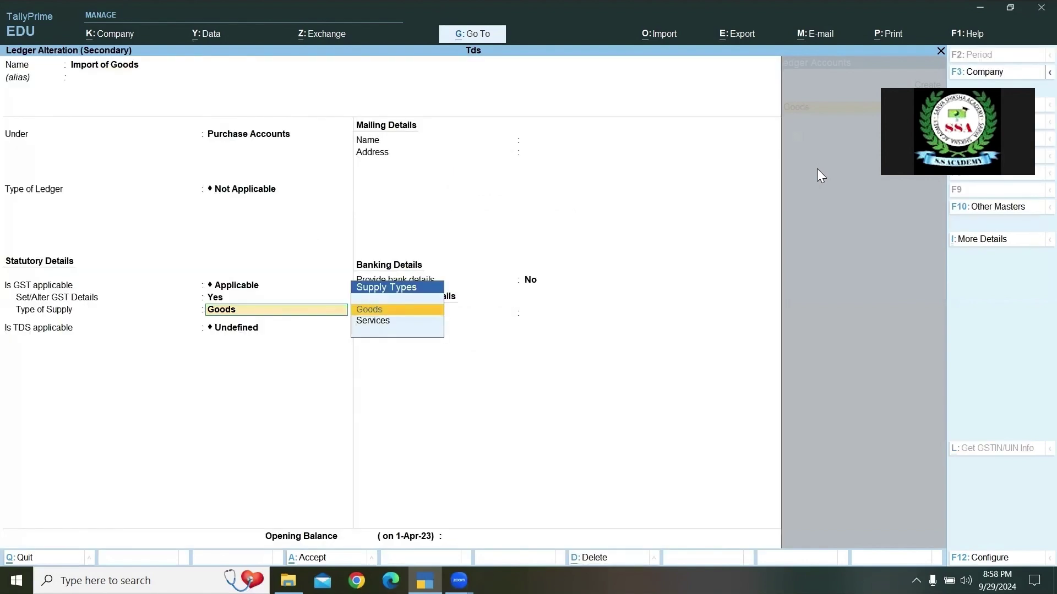
Keep Goods as the supply type and TDS as Undefined, save the ledger and return to the voucher's item entry.
key(Return)
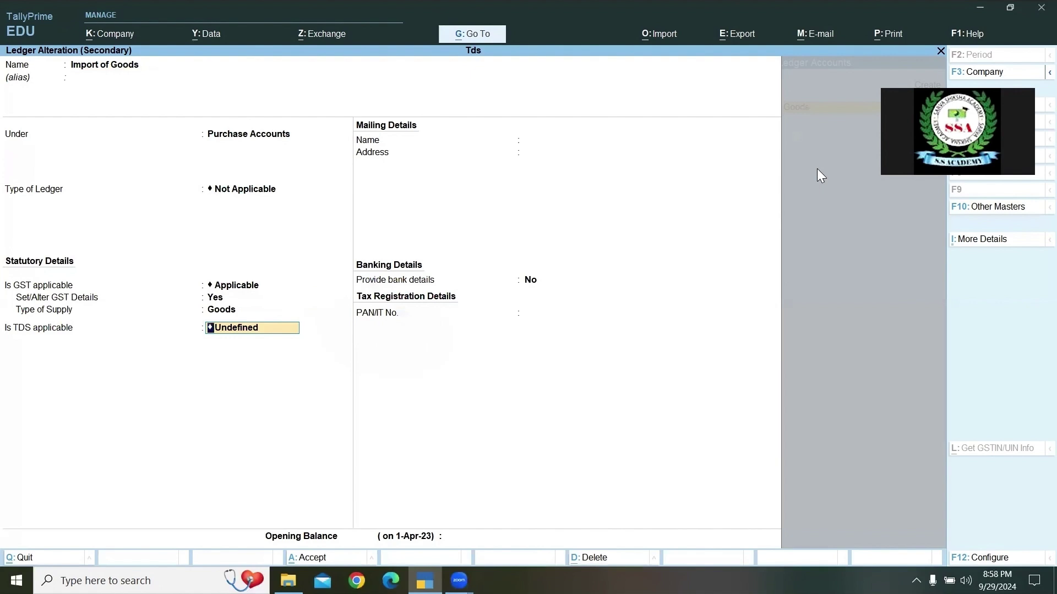
key(Return)
key(Return)
key(Return)
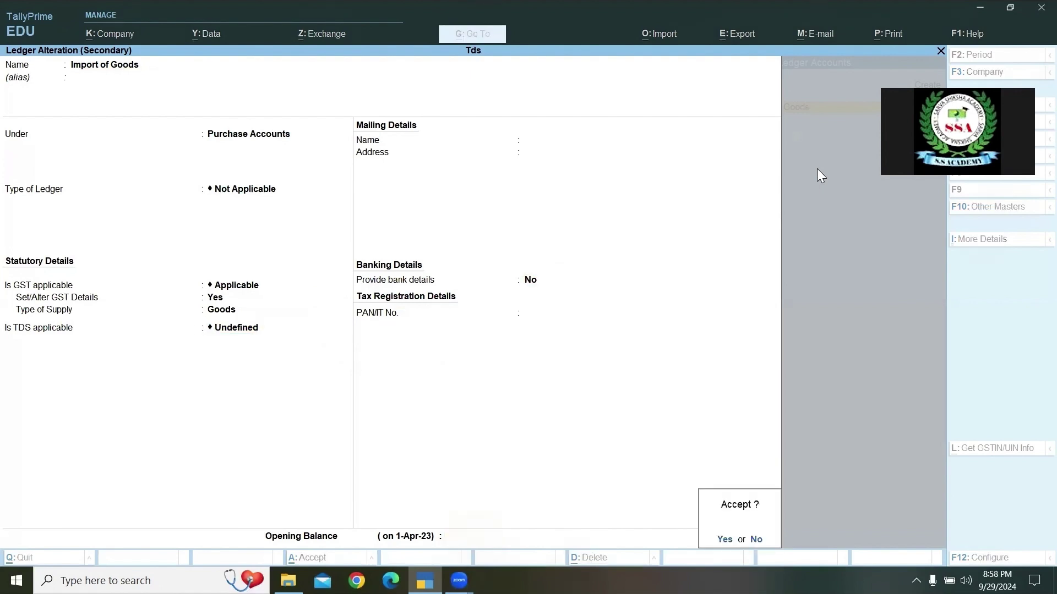
key(Return)
key(Return)
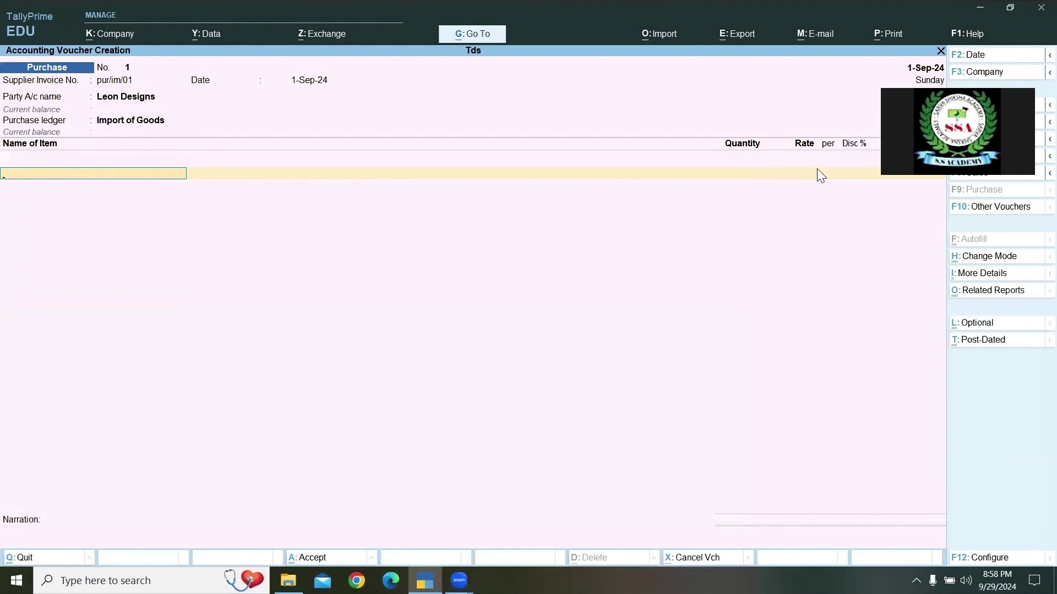
Add 1 nos of Leather Bags at a rate of 100.00, accept its default taxable value and end the item list.
text(L)
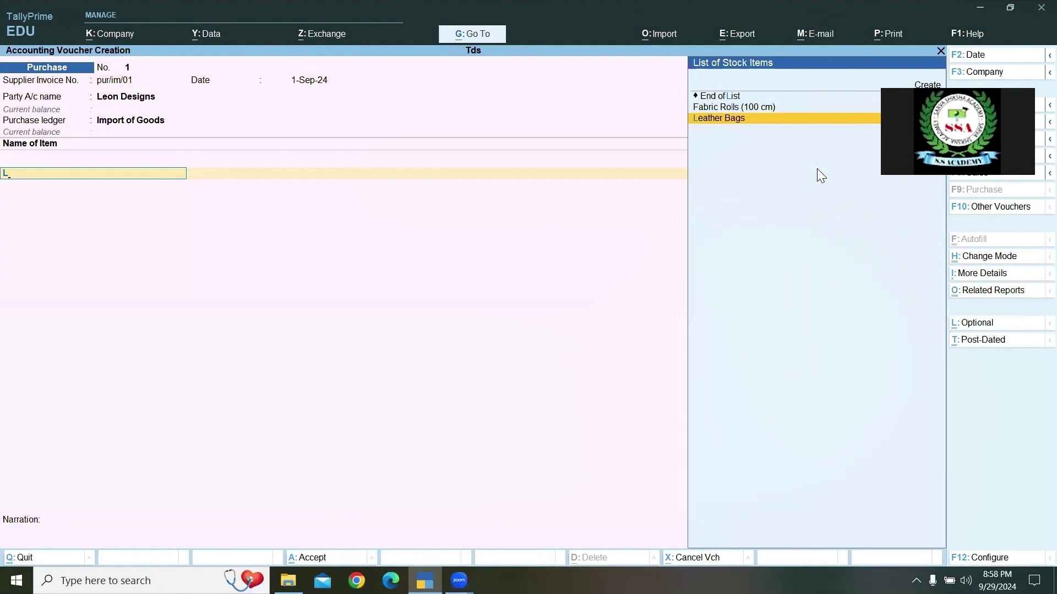
key(Return)
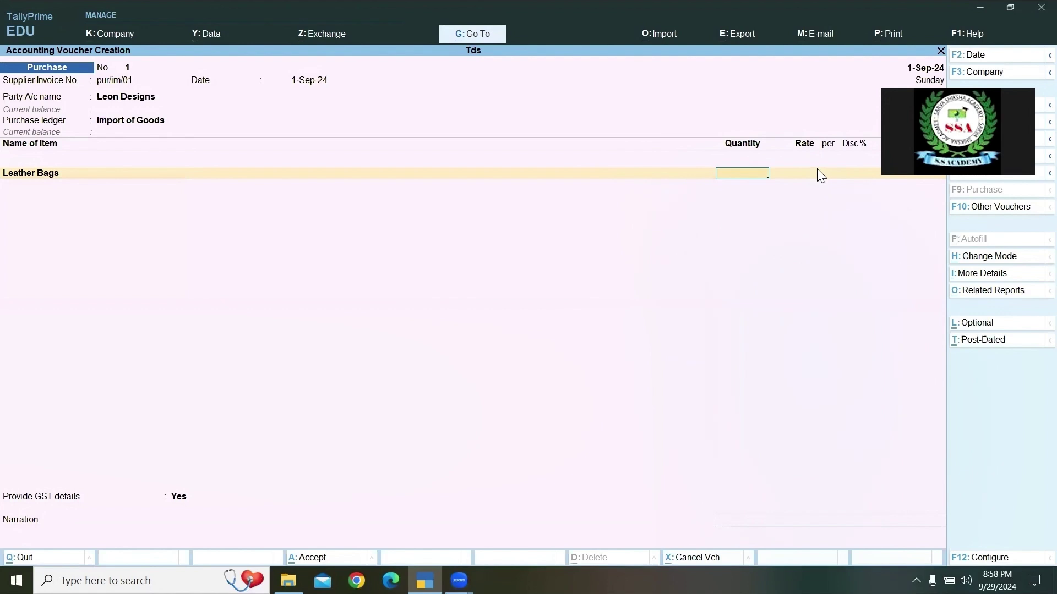
text(1)
key(Return)
key(Return)
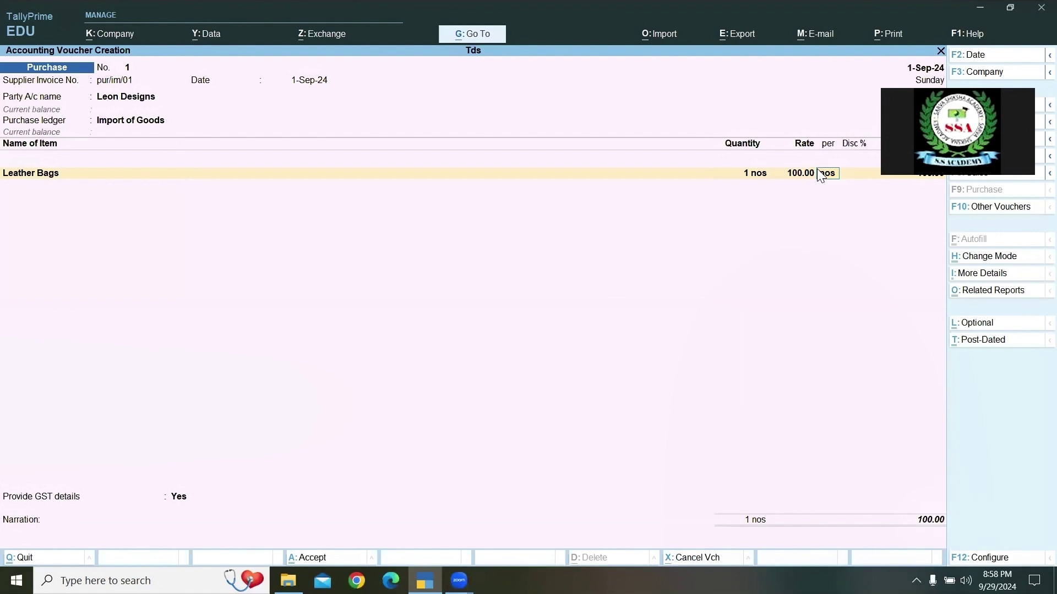
key(Return)
key(Return)
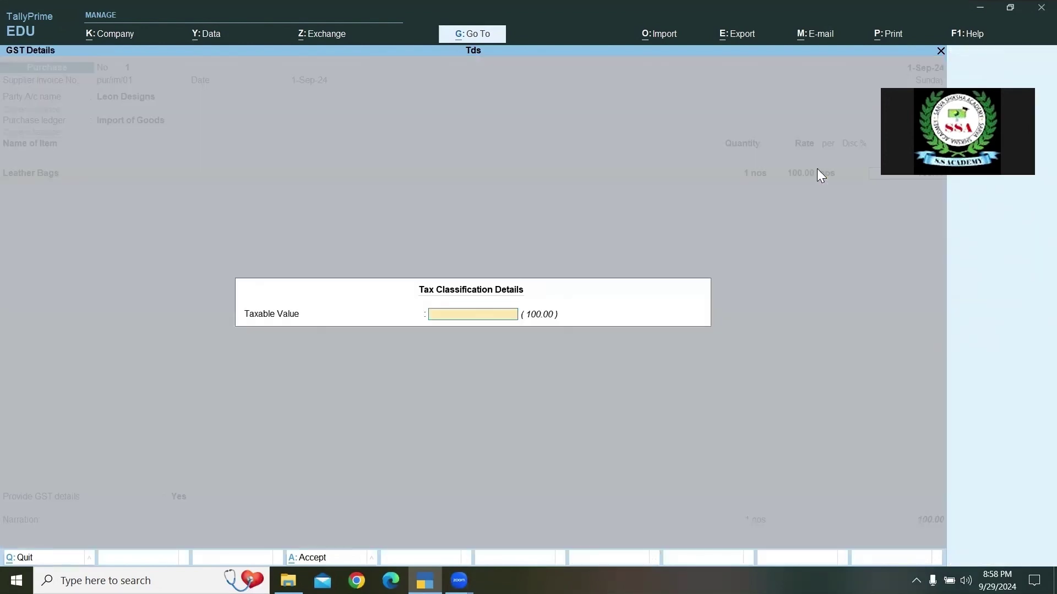
key(Return)
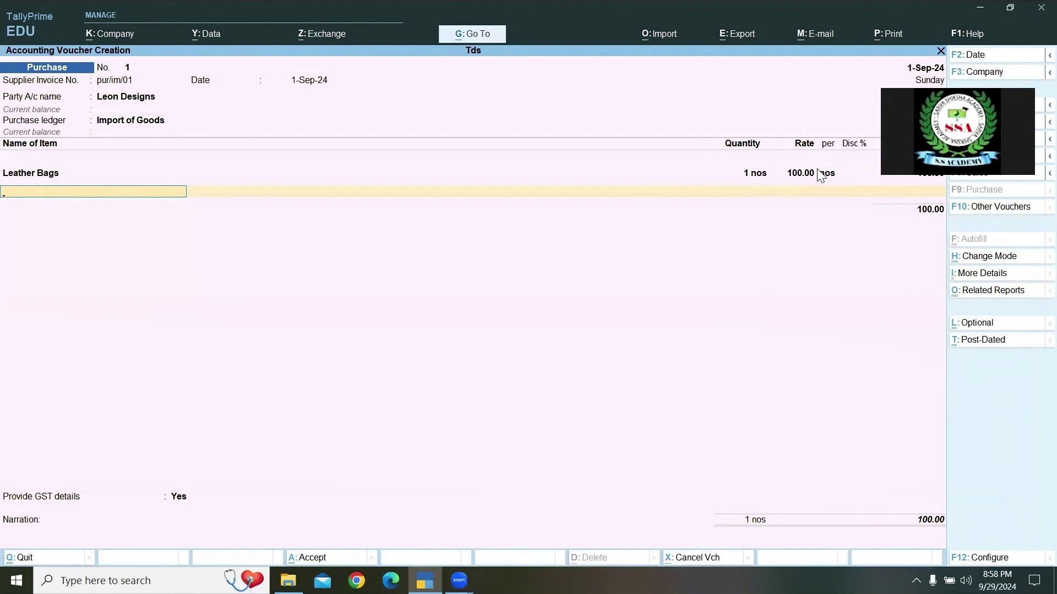
key(Return)
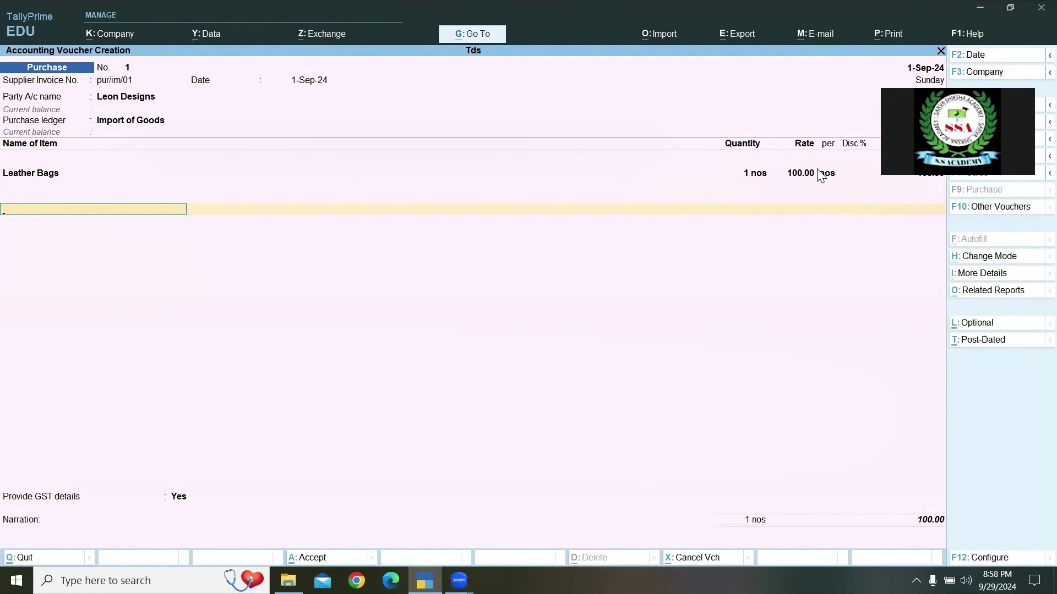
Add Custom Duty at 10% with its default tax classification and taxable amount, and add the Igst ledger below it.
text(Cu)
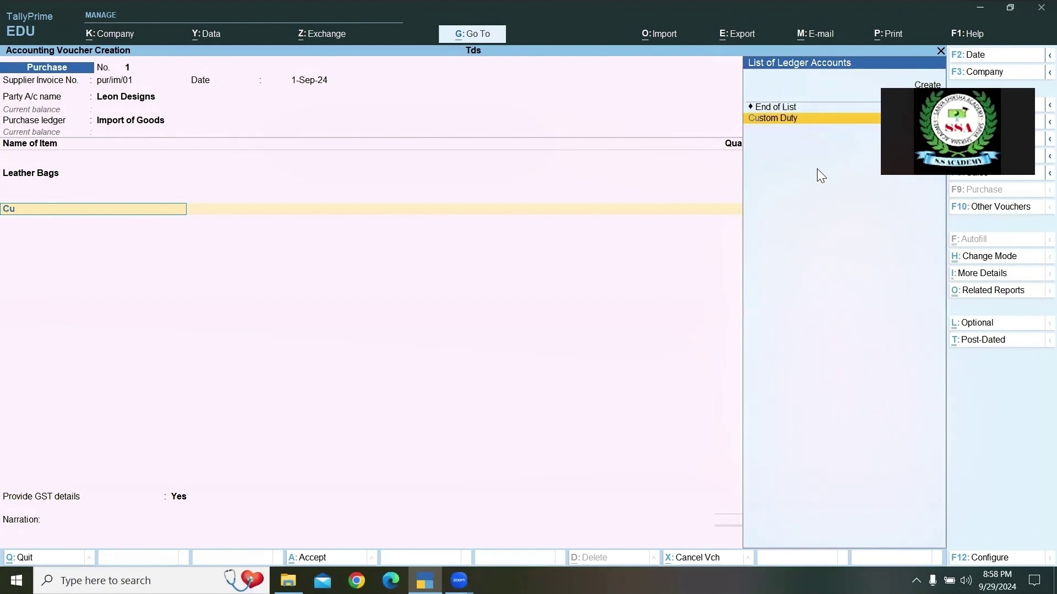
key(Return)
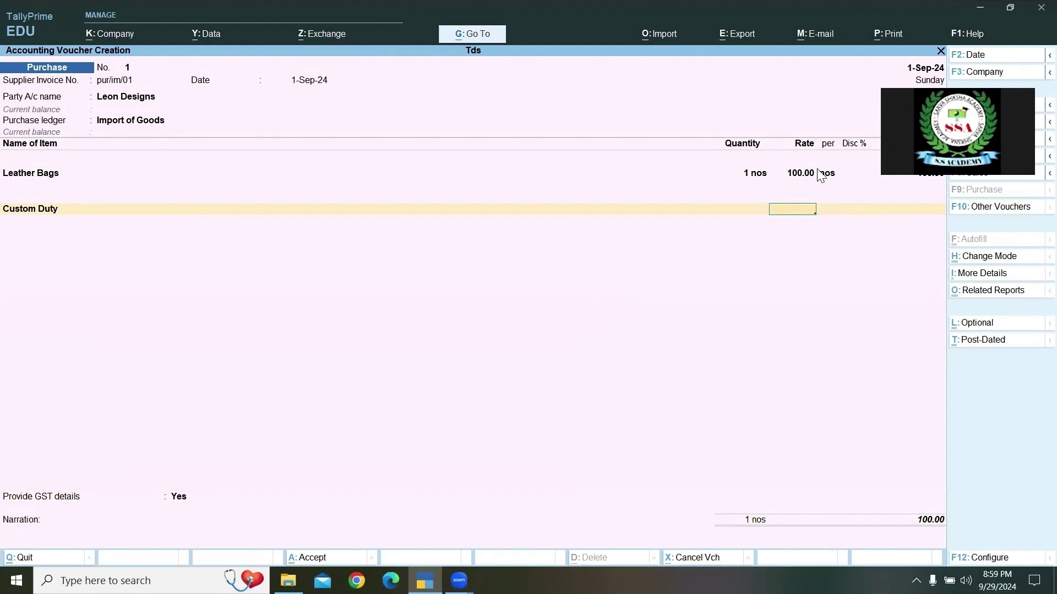
text(10)
key(Return)
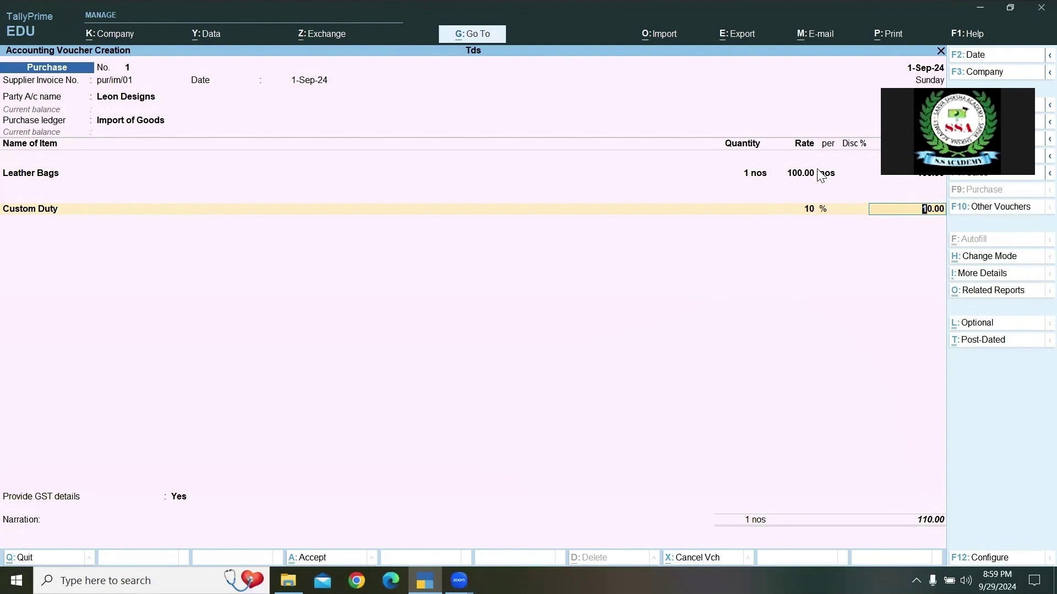
key(Return)
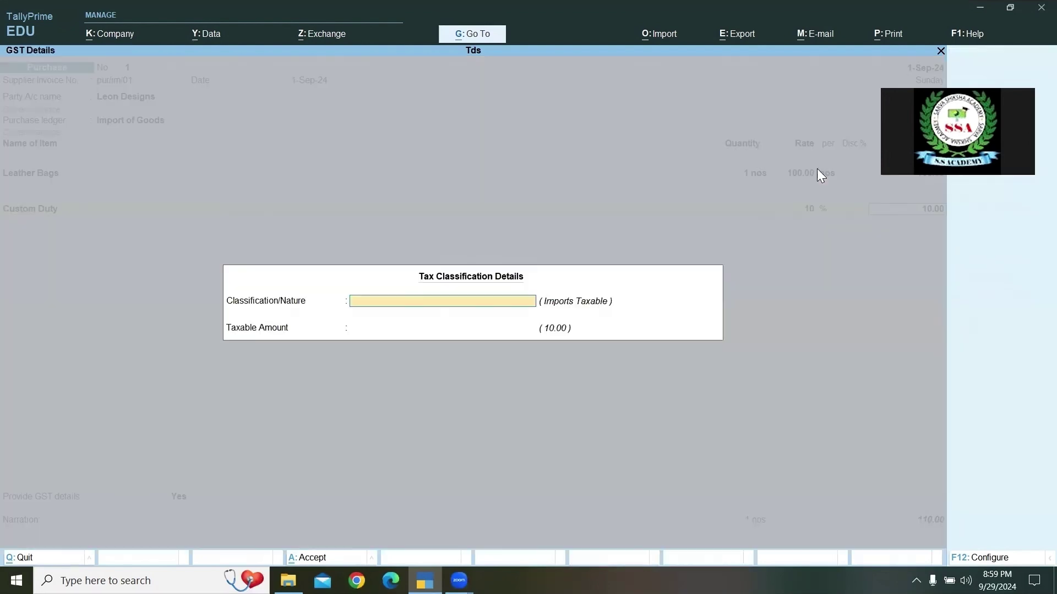
key(Return)
key(Return)
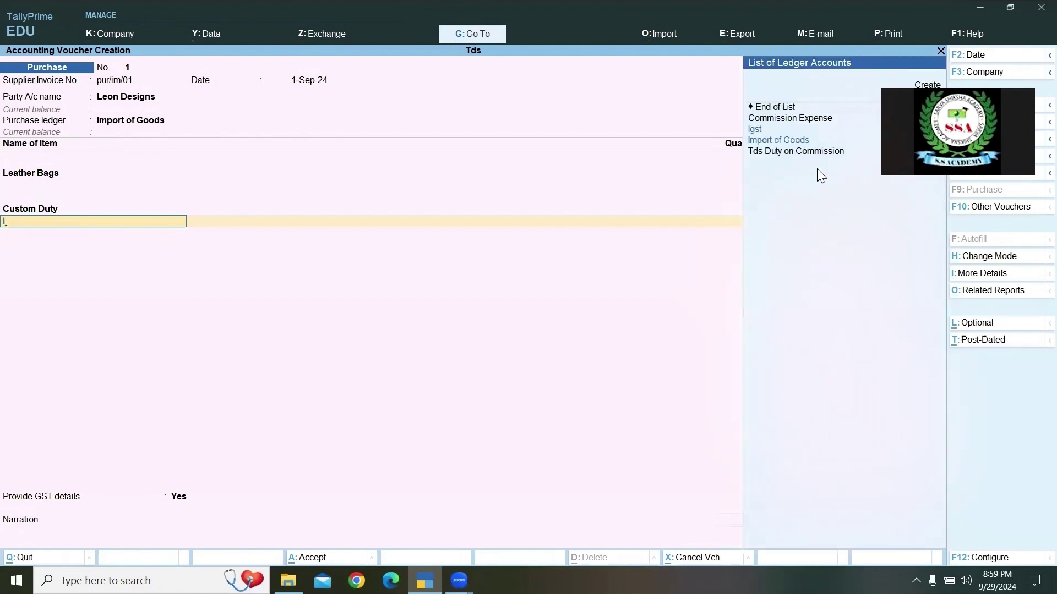
text(I)
key(Return)
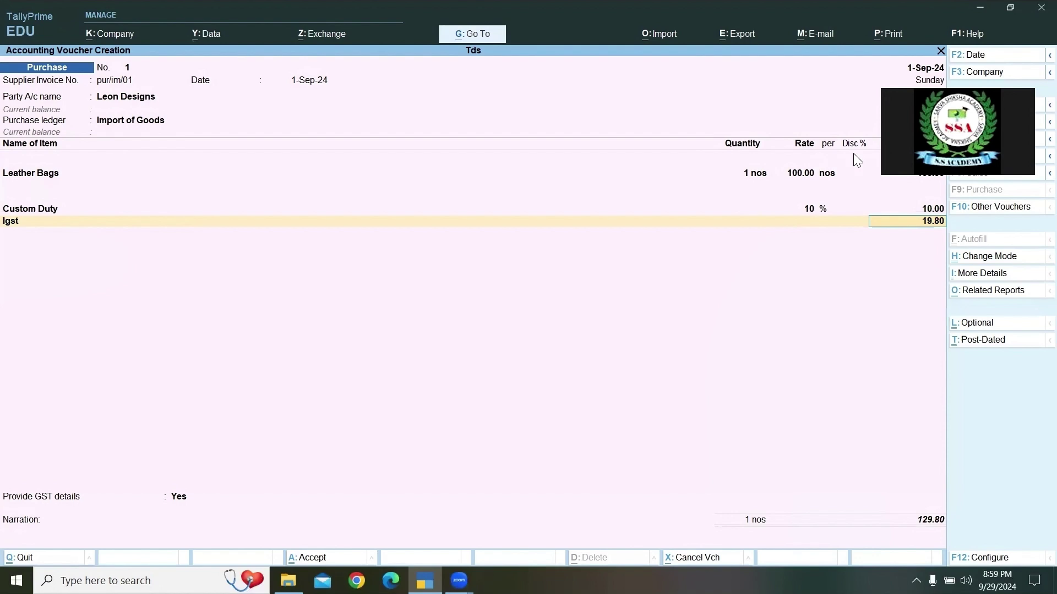
Examine the voucher's detailed GST tax analysis for Custom Duty and Leather Bags, and return to the voucher.
click(989, 292)
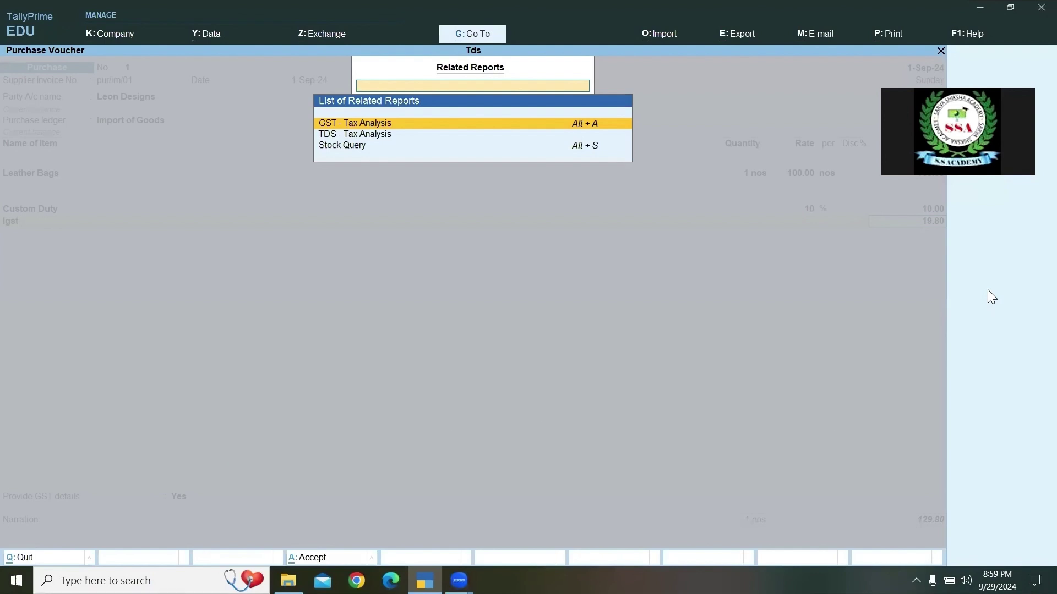
click(382, 126)
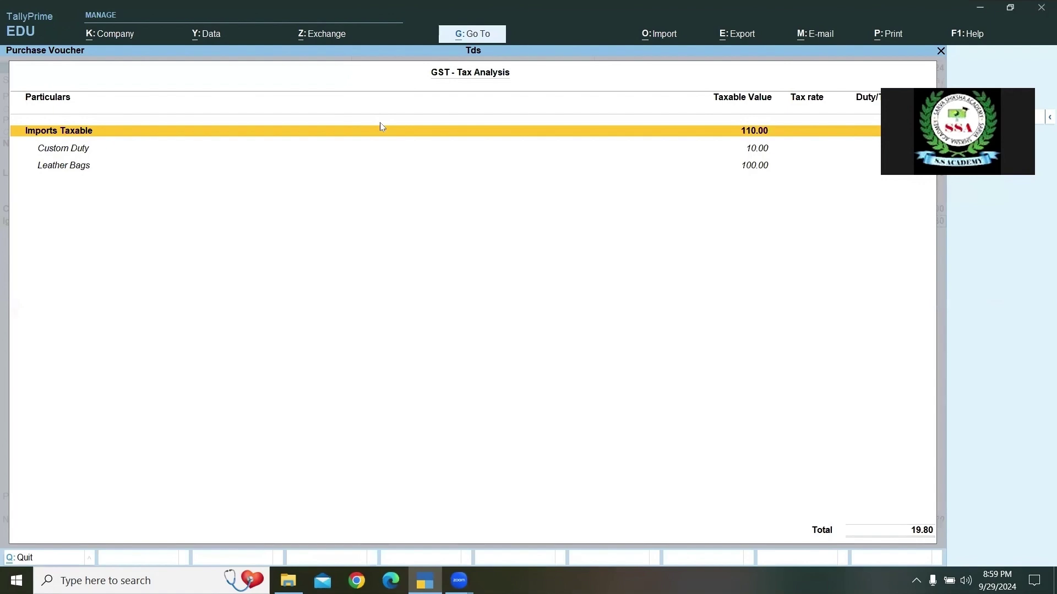
key(alt+F1)
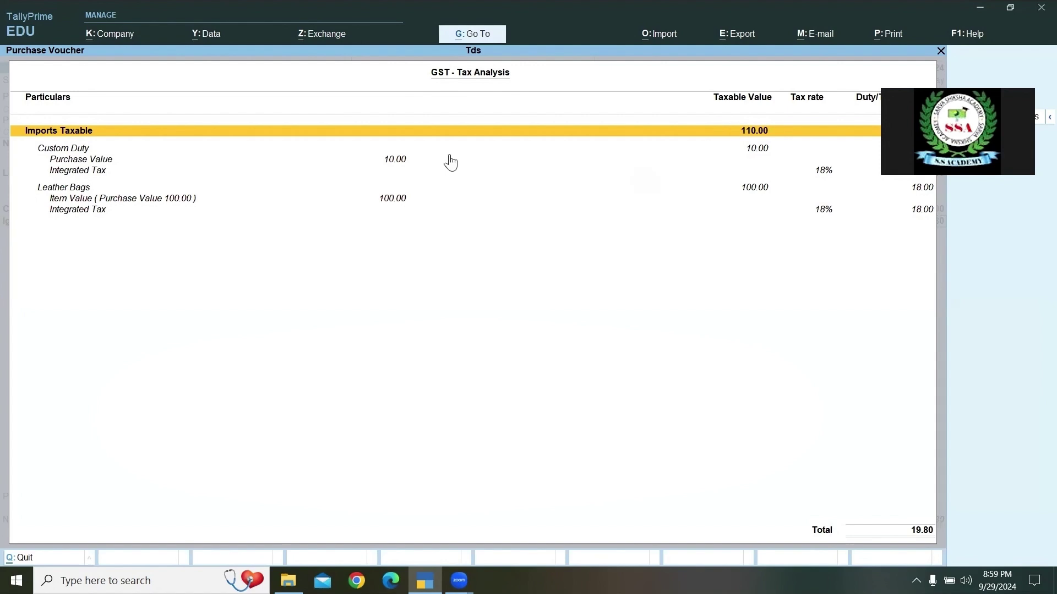
key(Down)
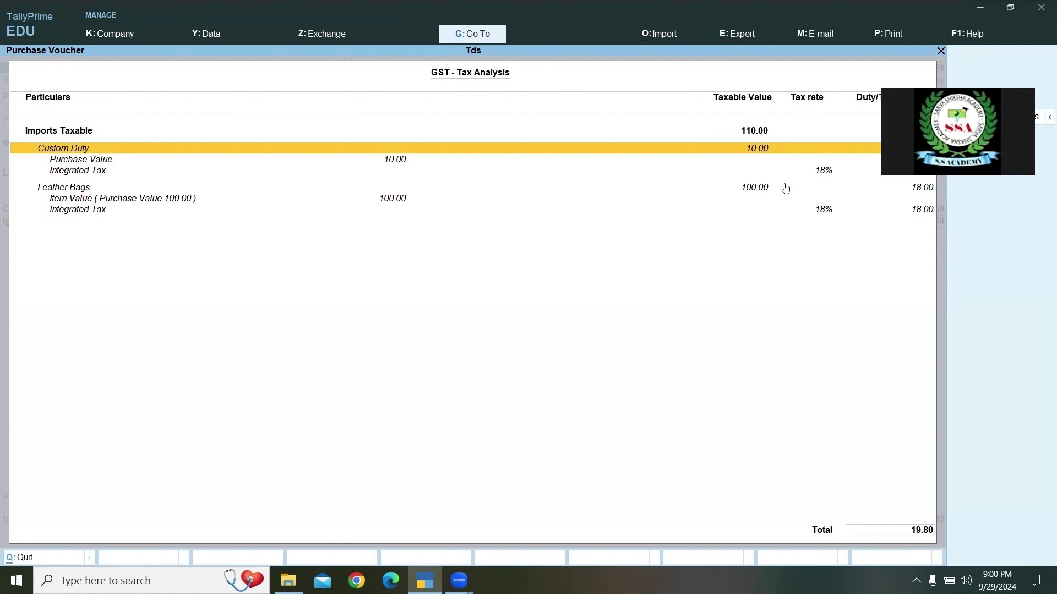
key(Down)
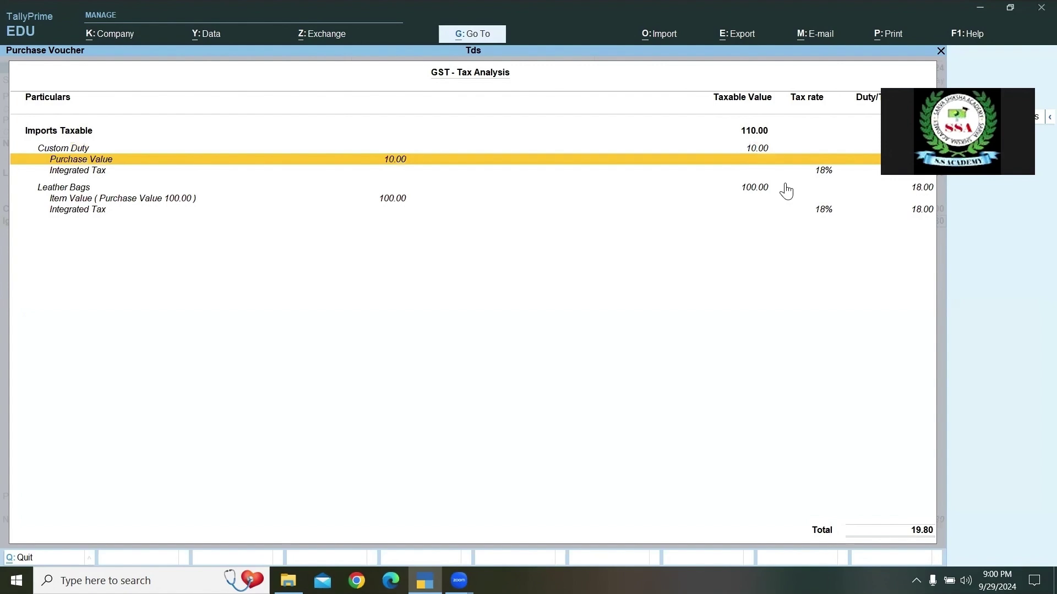
key(Up)
key(Up)
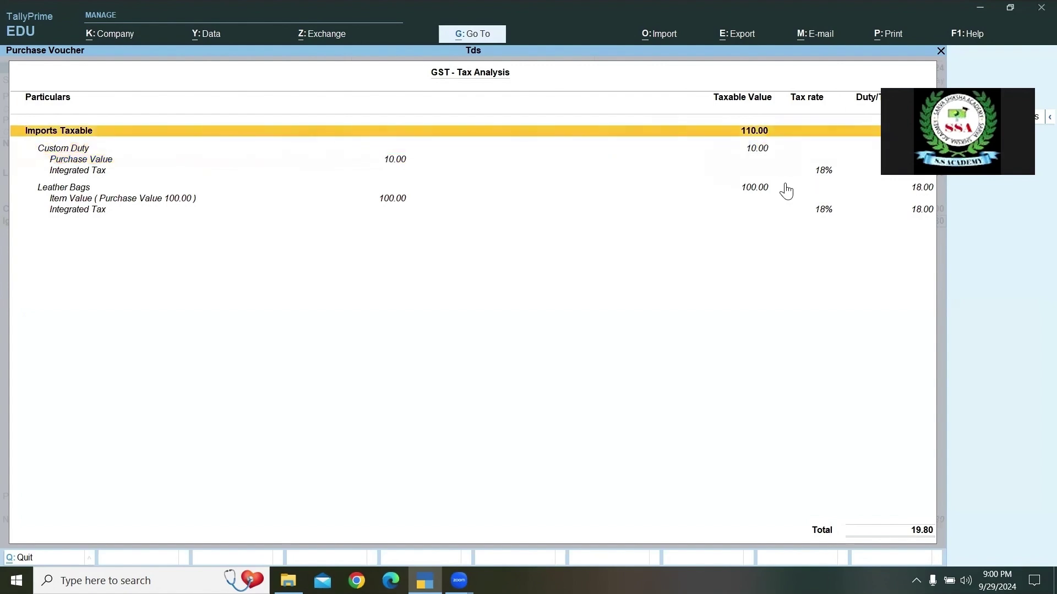
key(Down)
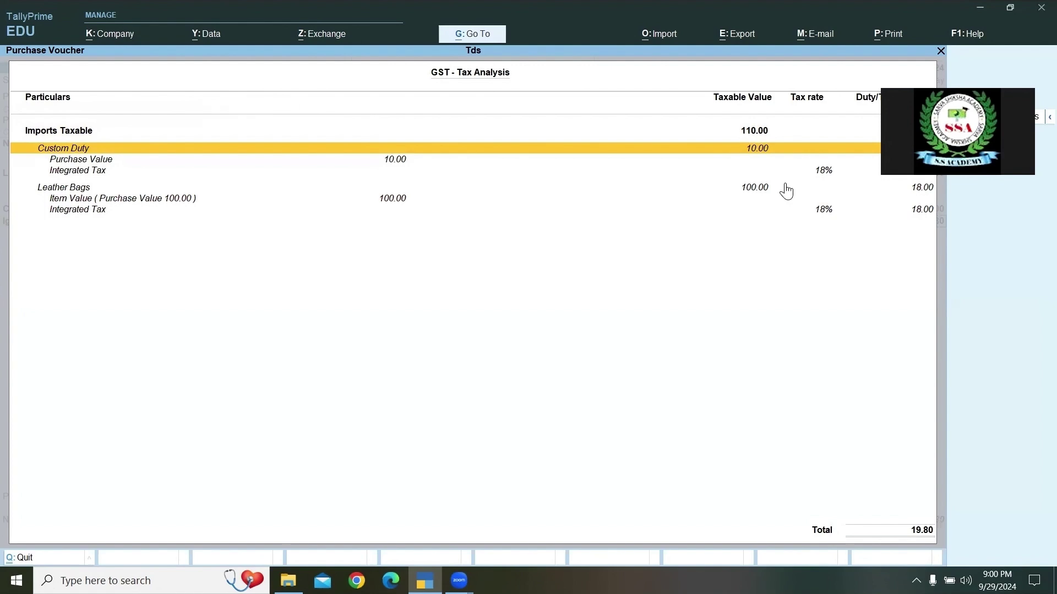
key(Down)
key(Down)
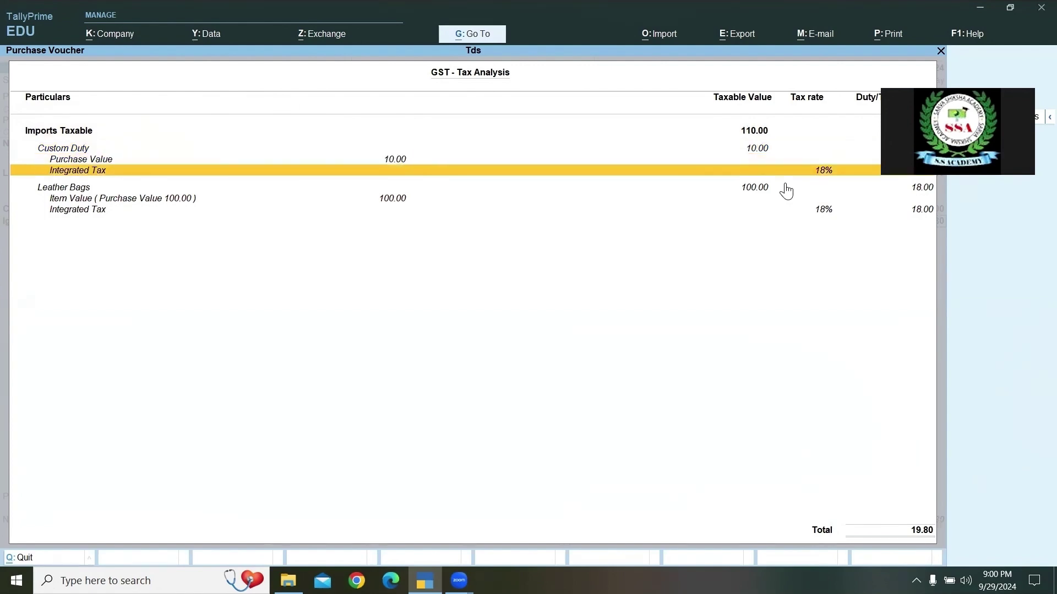
key(Down)
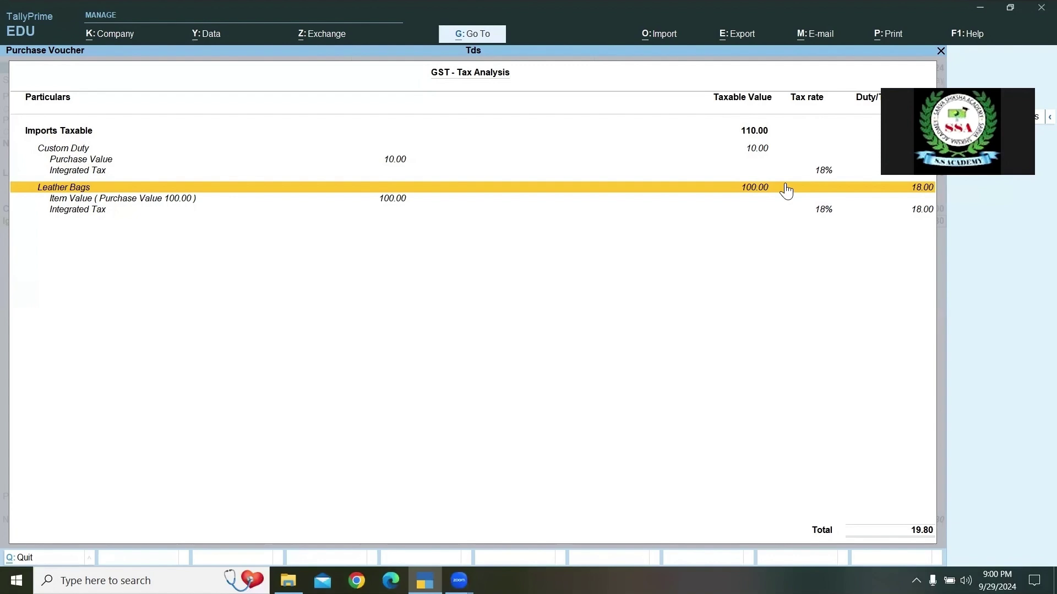
key(Down)
key(Down)
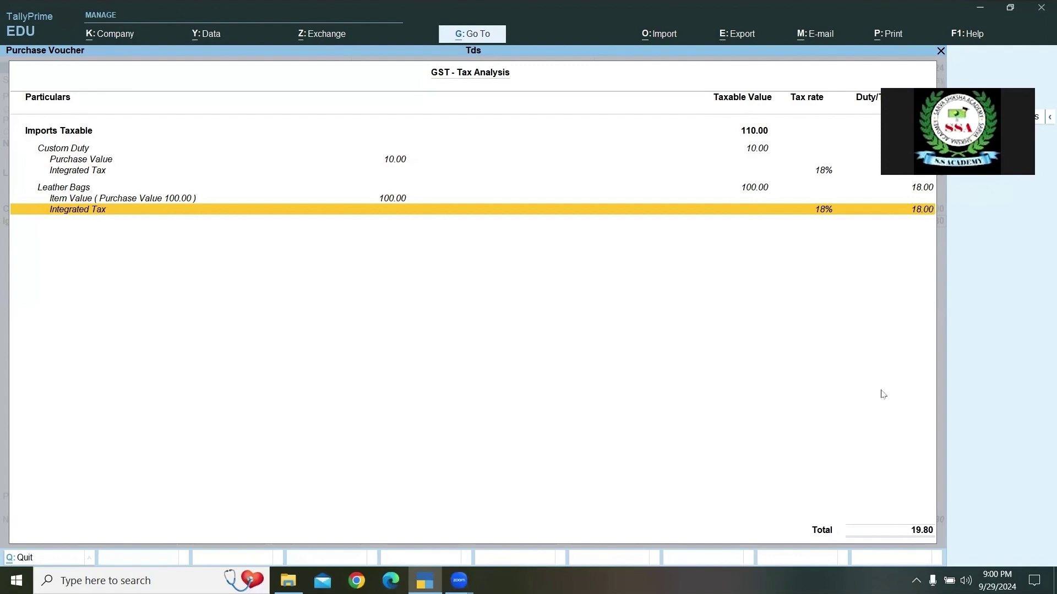
key(Escape)
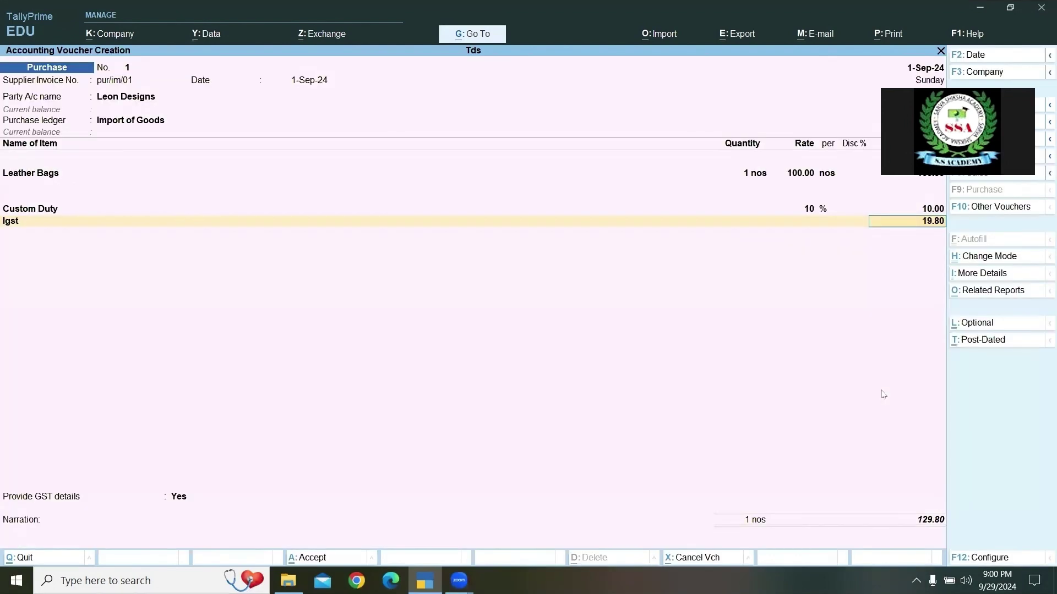
Accept the calculated Igst amount and end the ledger list, keeping Provide GST details set to Yes.
key(Return)
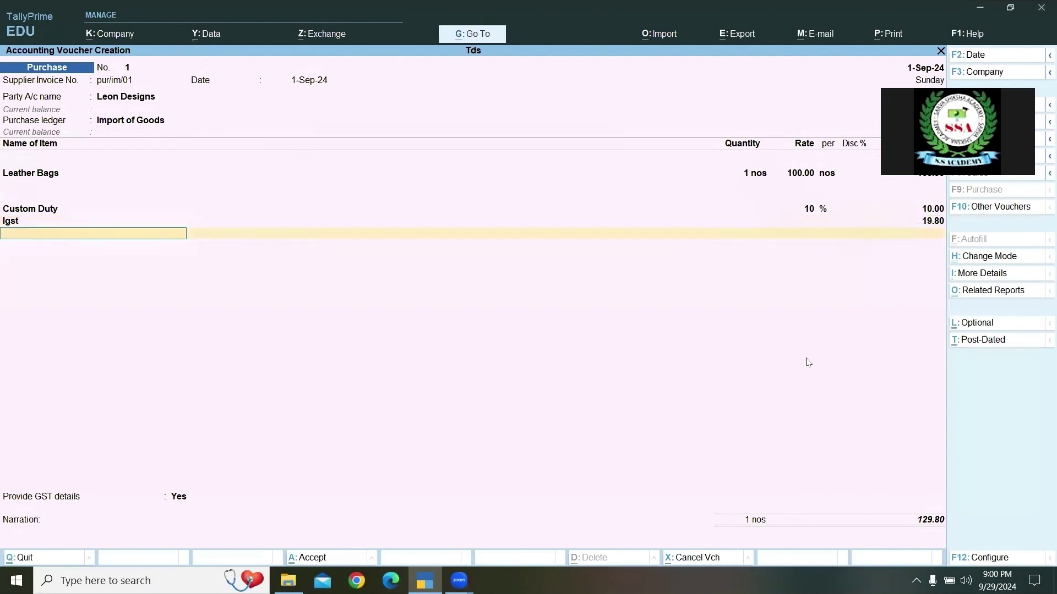
key(Return)
key(Return)
key(Escape)
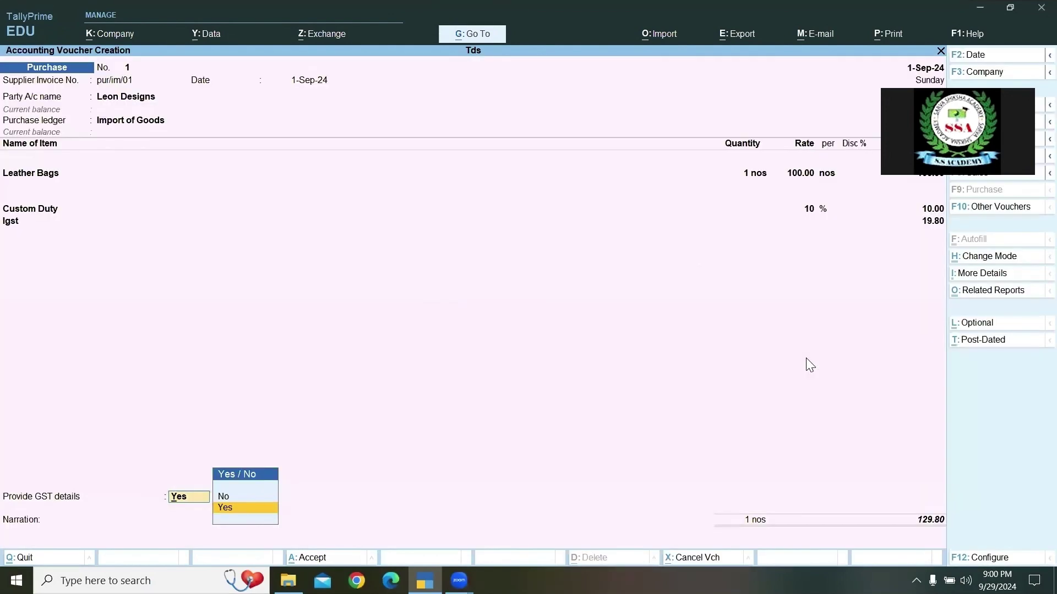
key(Return)
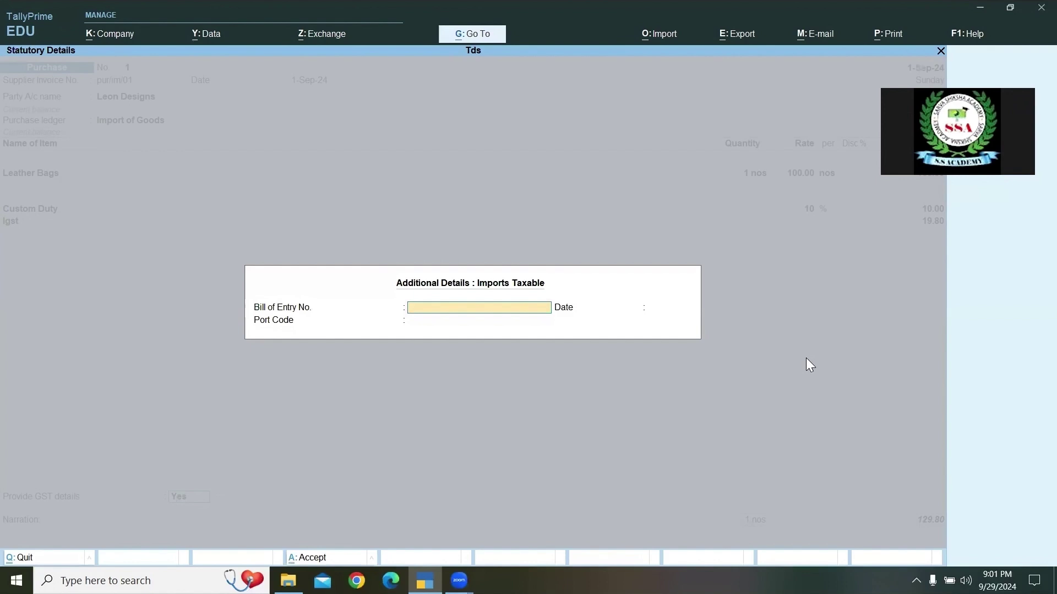
Enter bill of entry number 121 dated 1-Sep-24 and leave the port code as Not Applicable.
text(121)
key(Return)
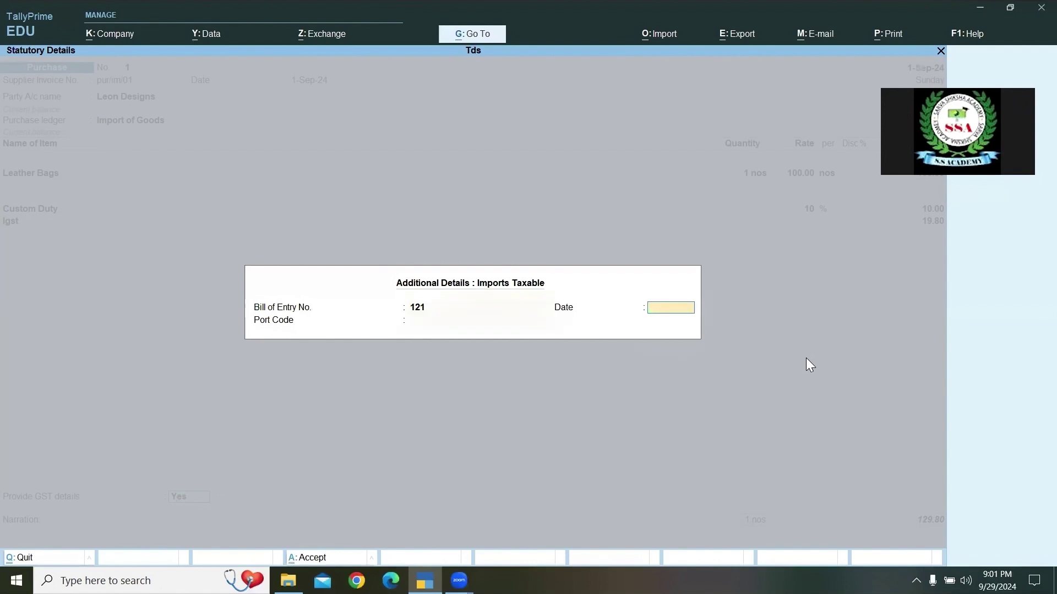
text(1.9)
key(Return)
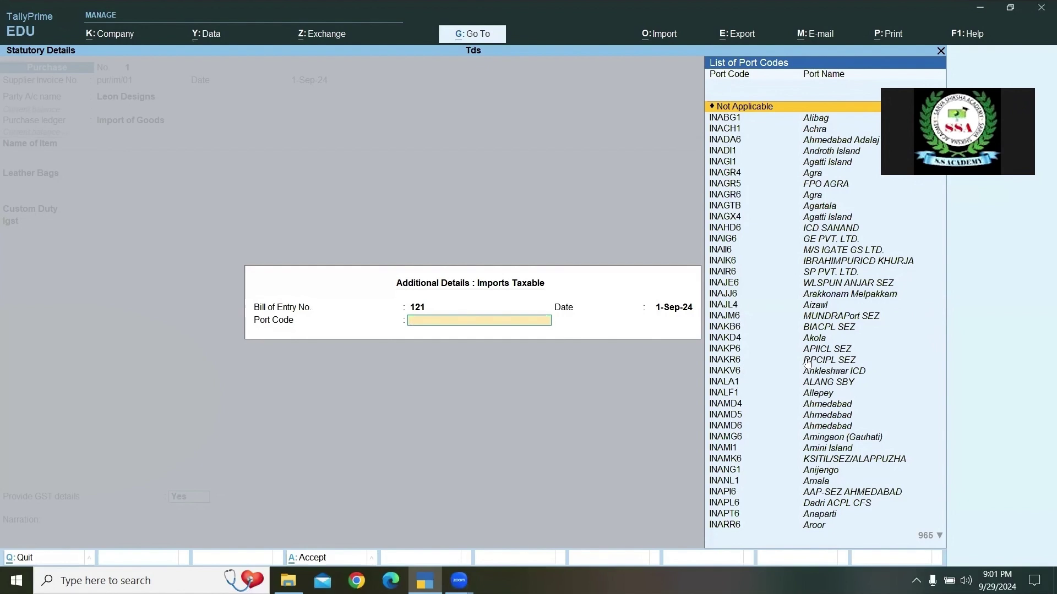
key(Return)
key(Return)
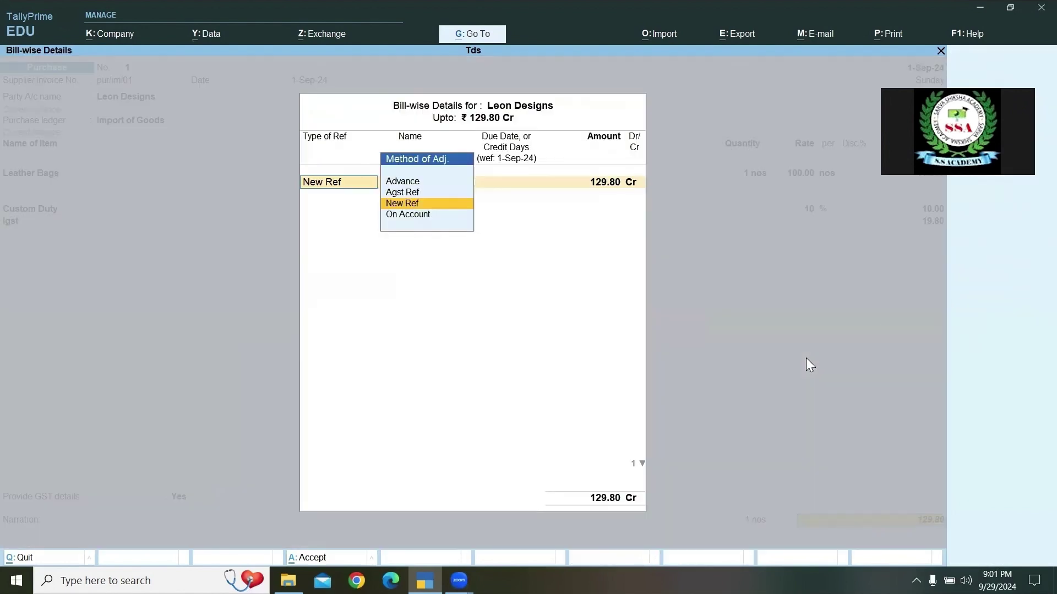
Allocate the full voucher amount to Leon Designs as New Ref pur/im/01 in the bill-wise details.
key(Return)
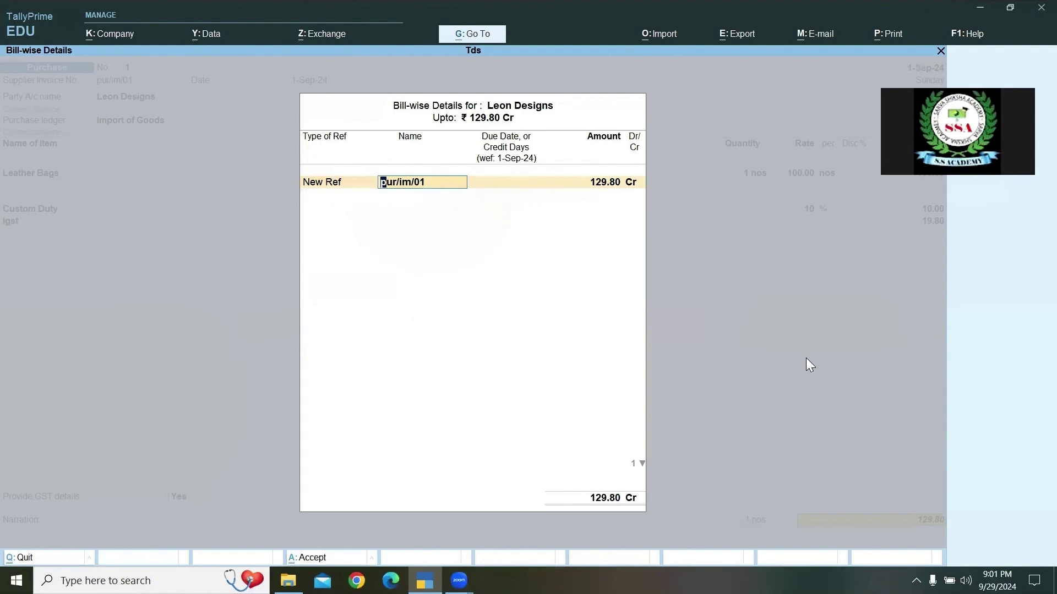
key(Return)
key(Return)
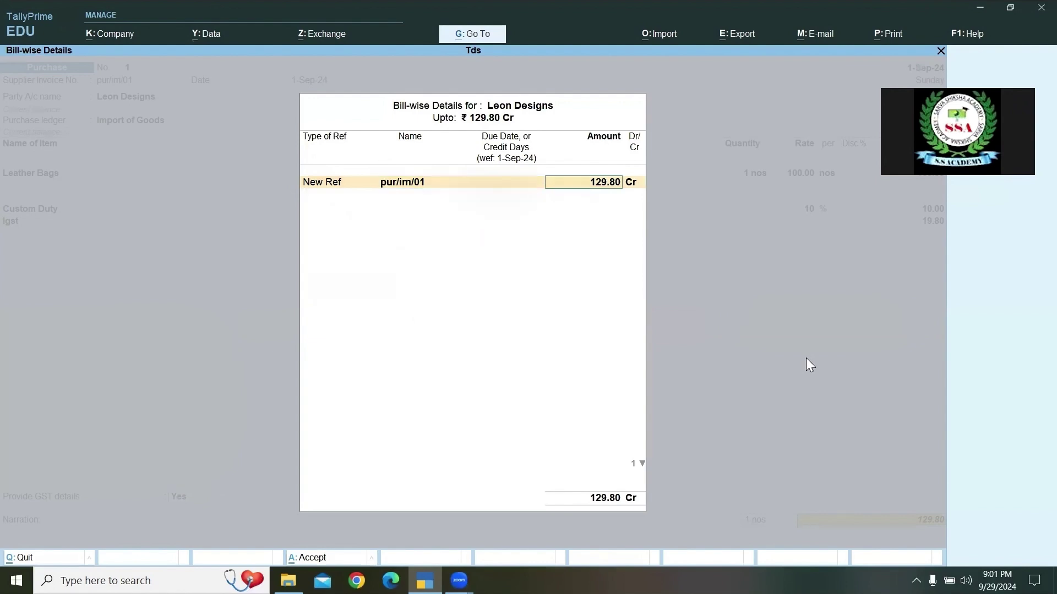
key(Return)
key(Return)
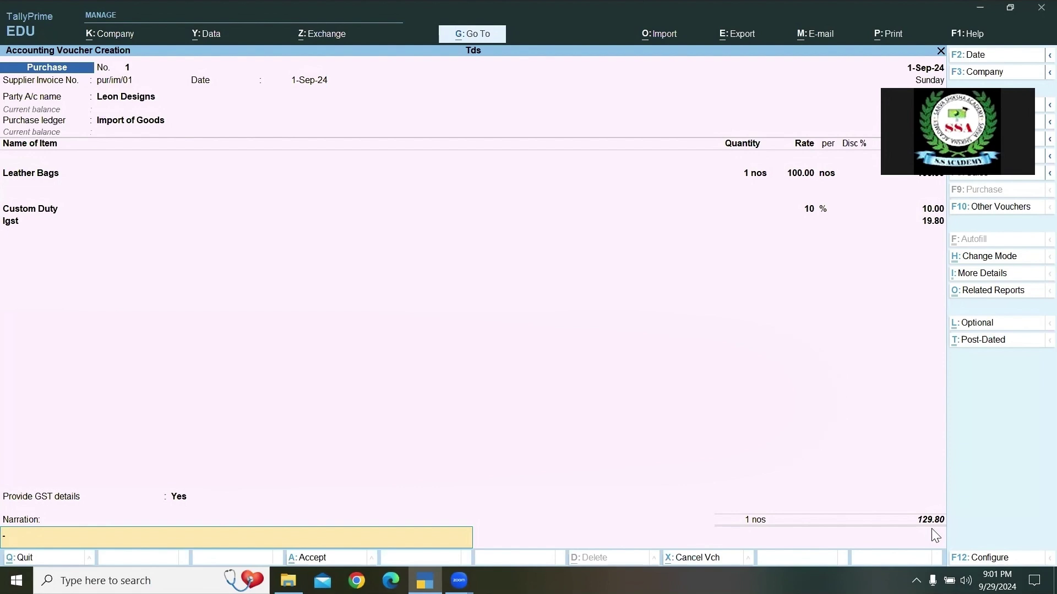
key(Return)
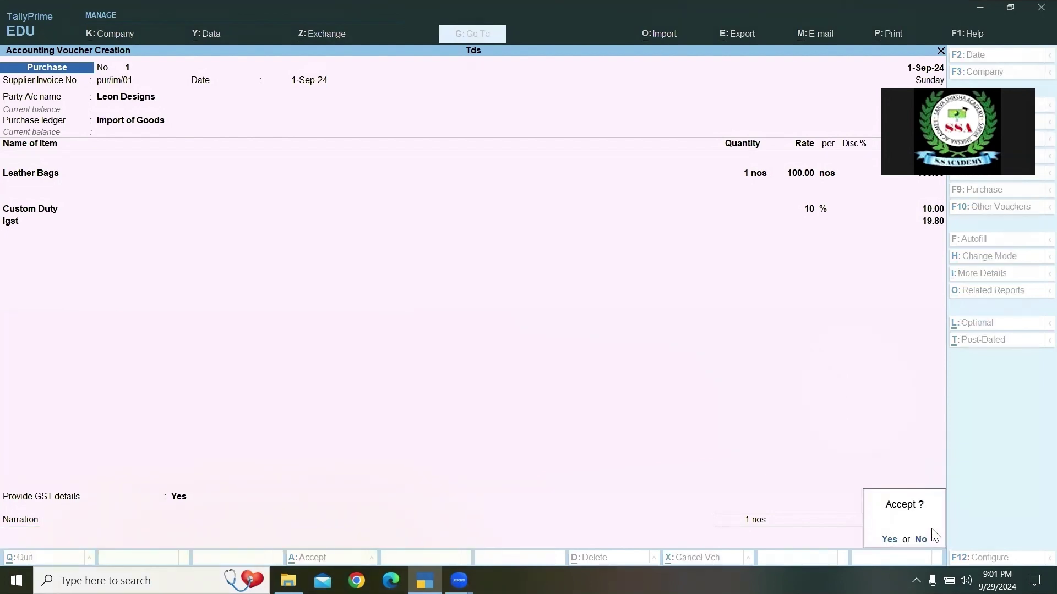
key(Escape)
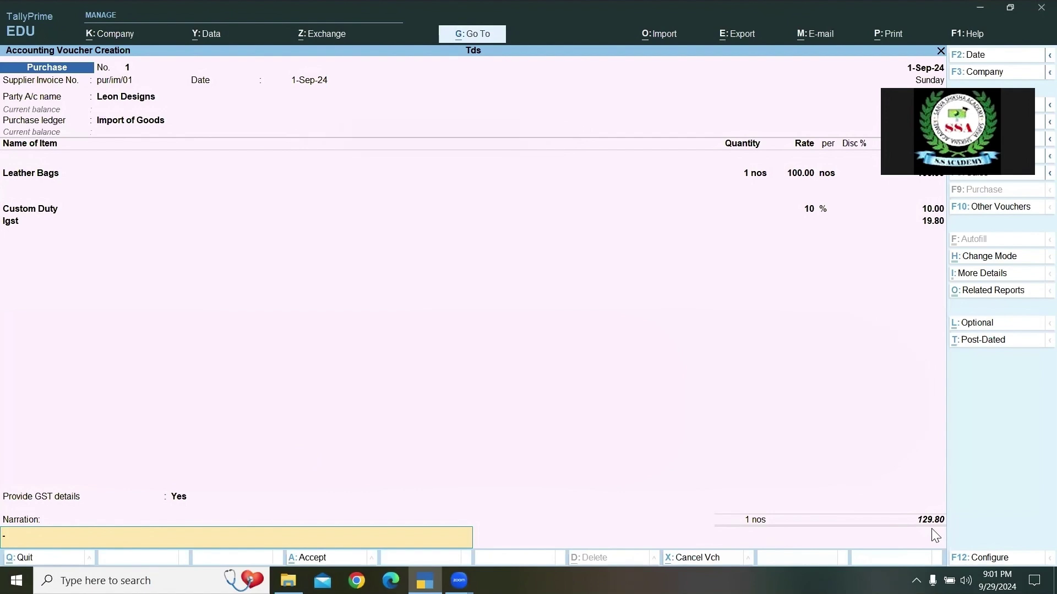
text(-)
key(Up)
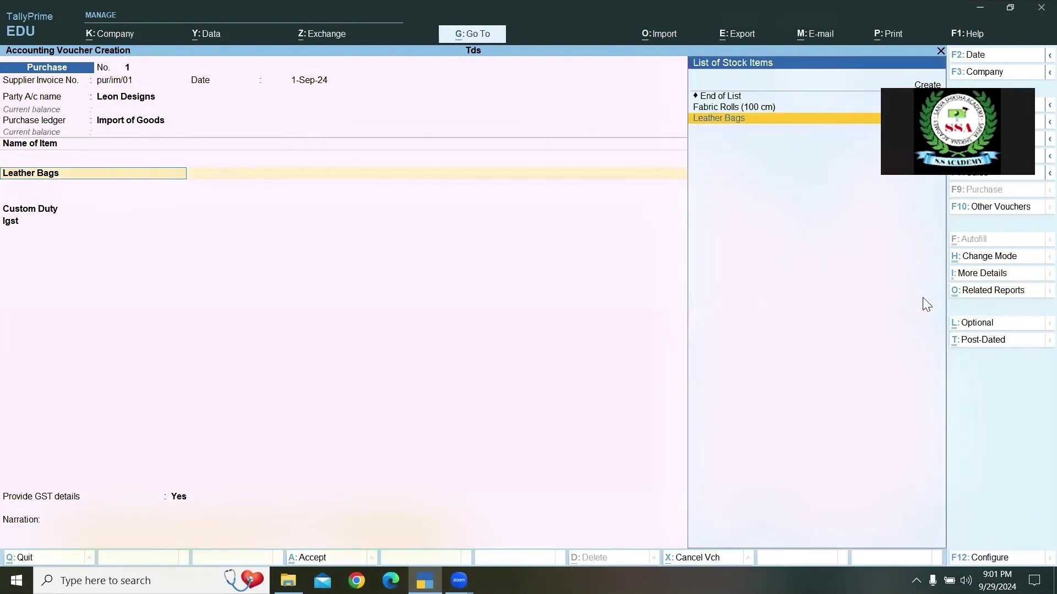
Open the print preview of the purchase invoice and examine its supplier, item, duty and tax details enlarged.
key(ctrl)
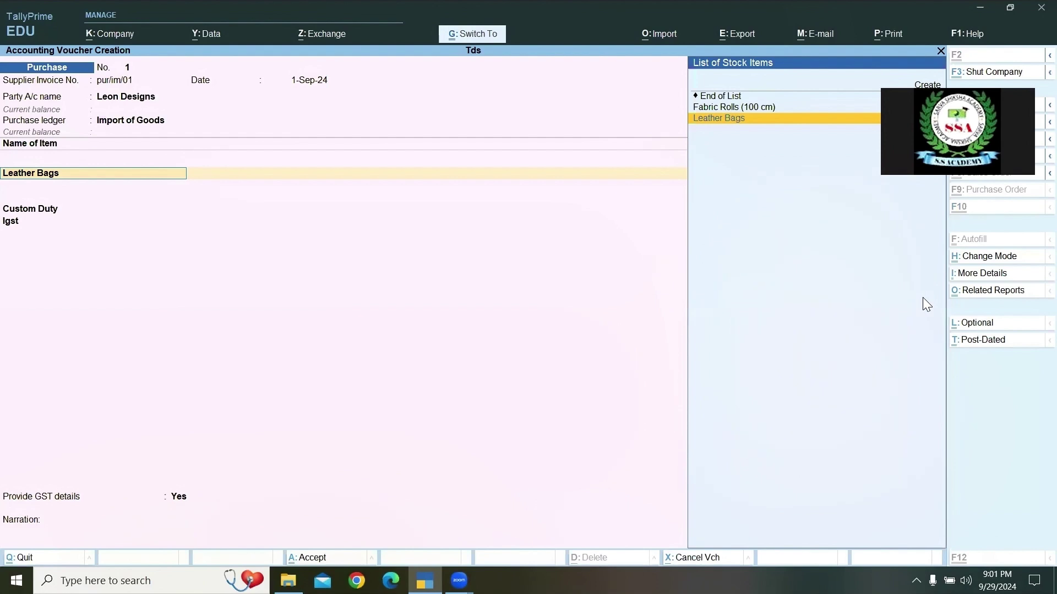
key(ctrl+p)
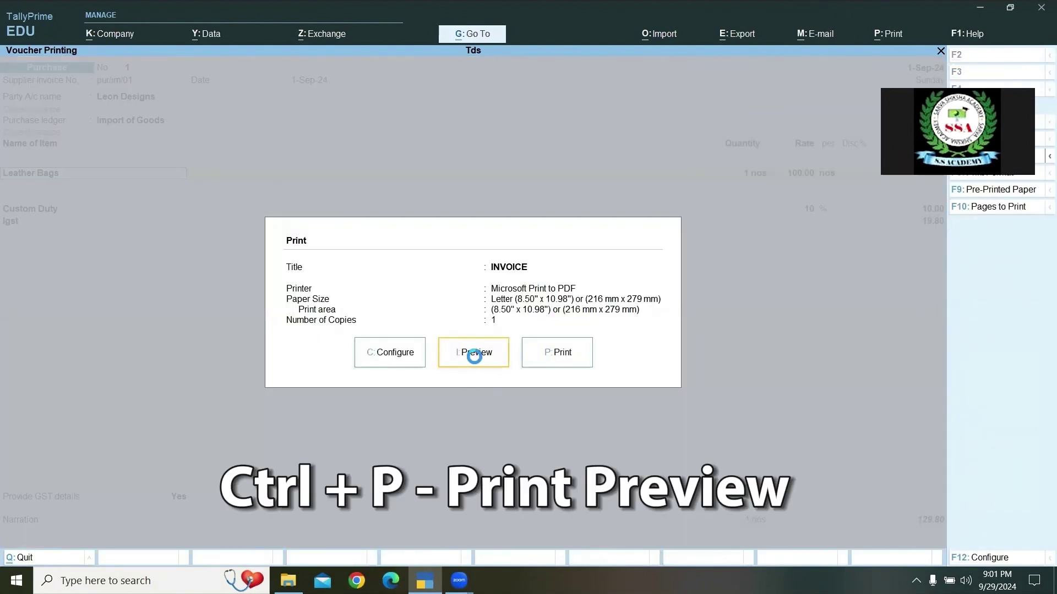
click(476, 363)
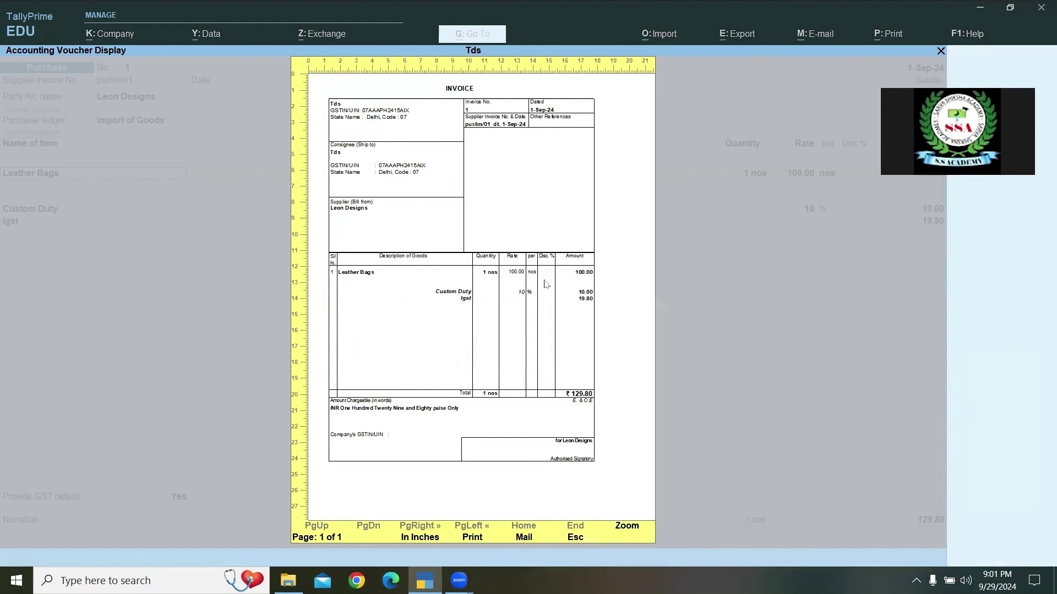
click(555, 313)
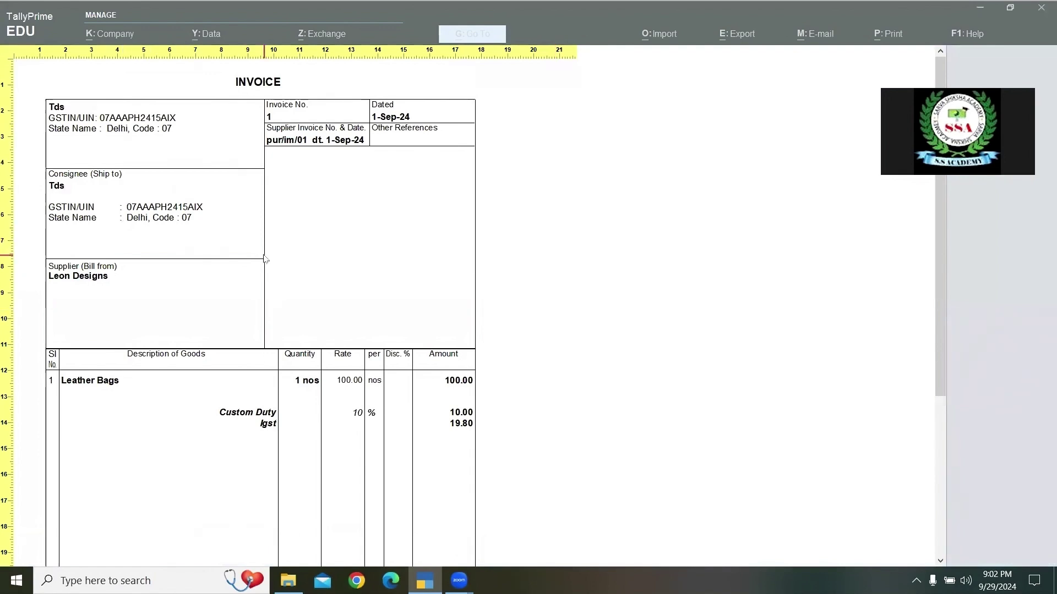
scroll(264, 259, down, 3)
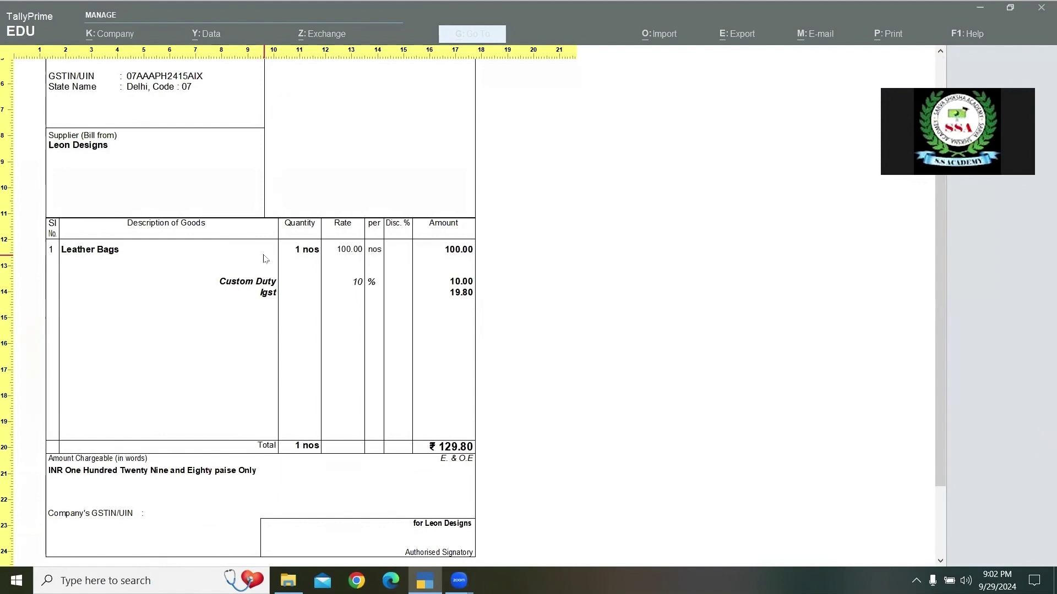
scroll(264, 259, down, 2)
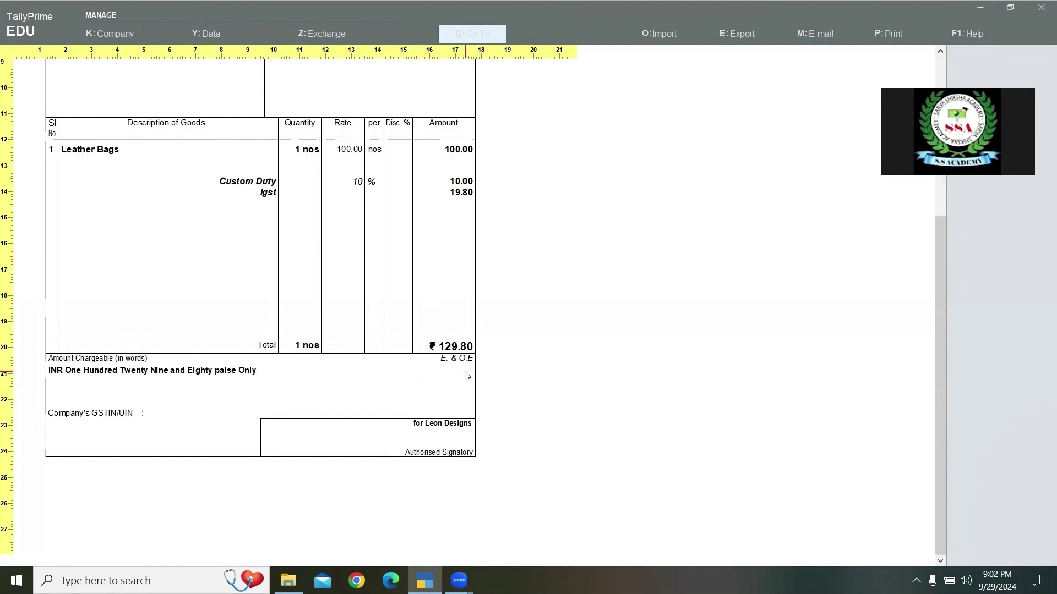
Return the purchase invoice preview to full-page size and close it.
key(alt+z)
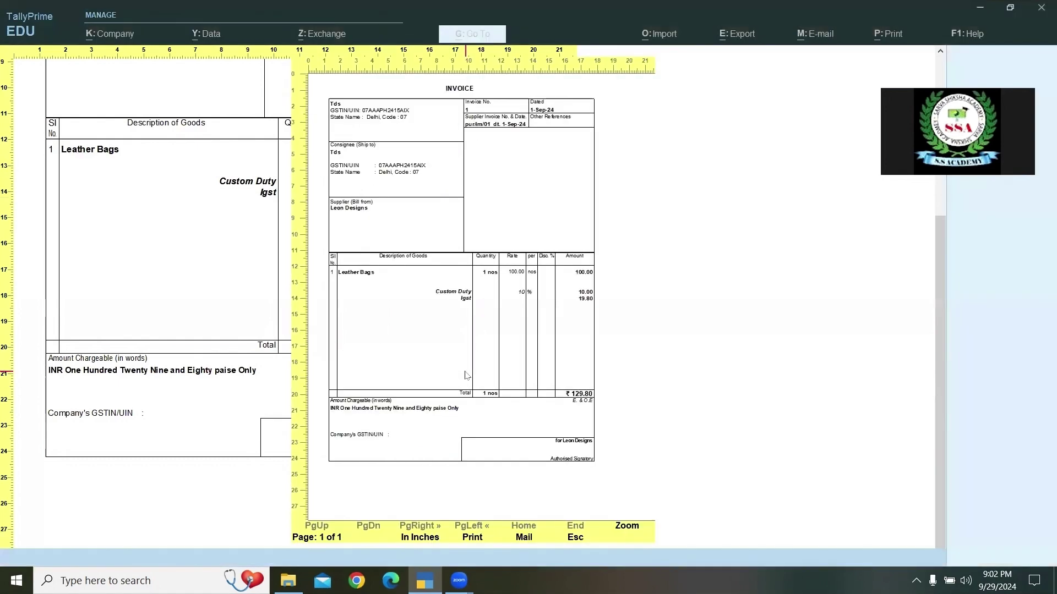
key(Escape)
key(Escape)
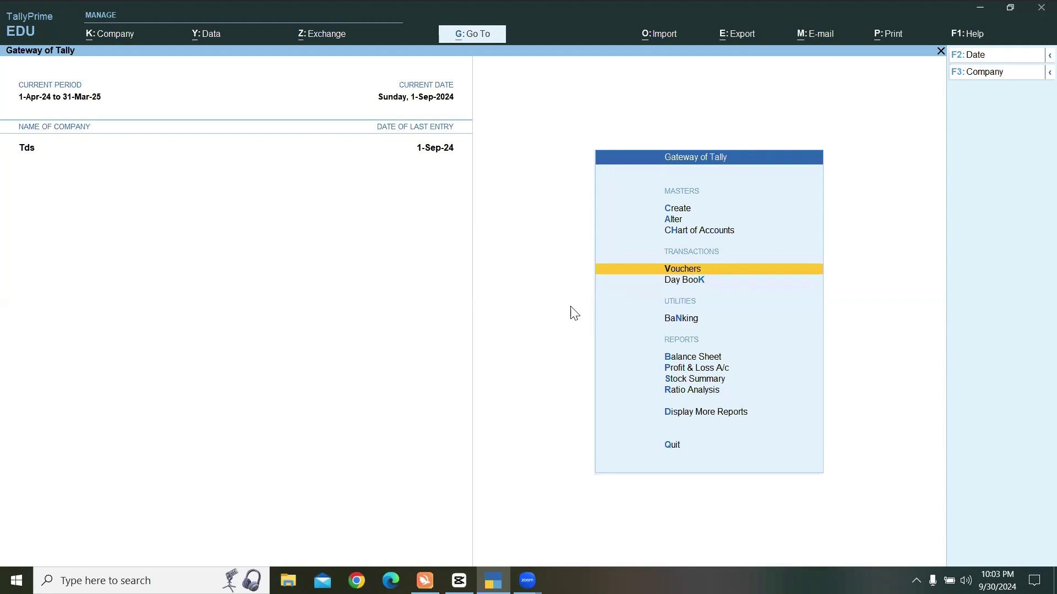
Open the list of additional reports from the Gateway of Tally.
key(Down)
key(Down)
key(Down)
key(Down)
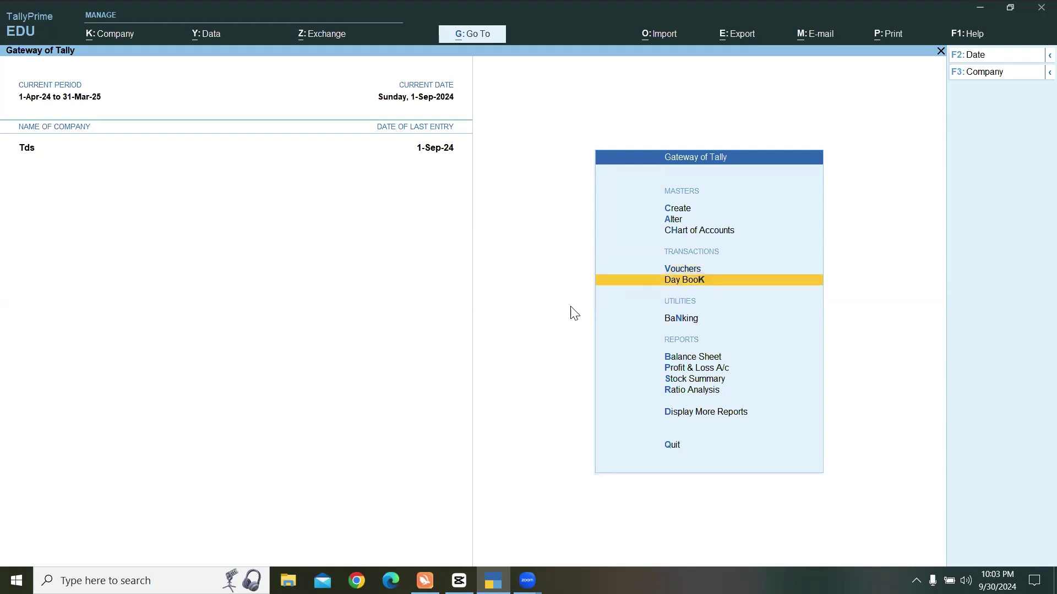
key(Down)
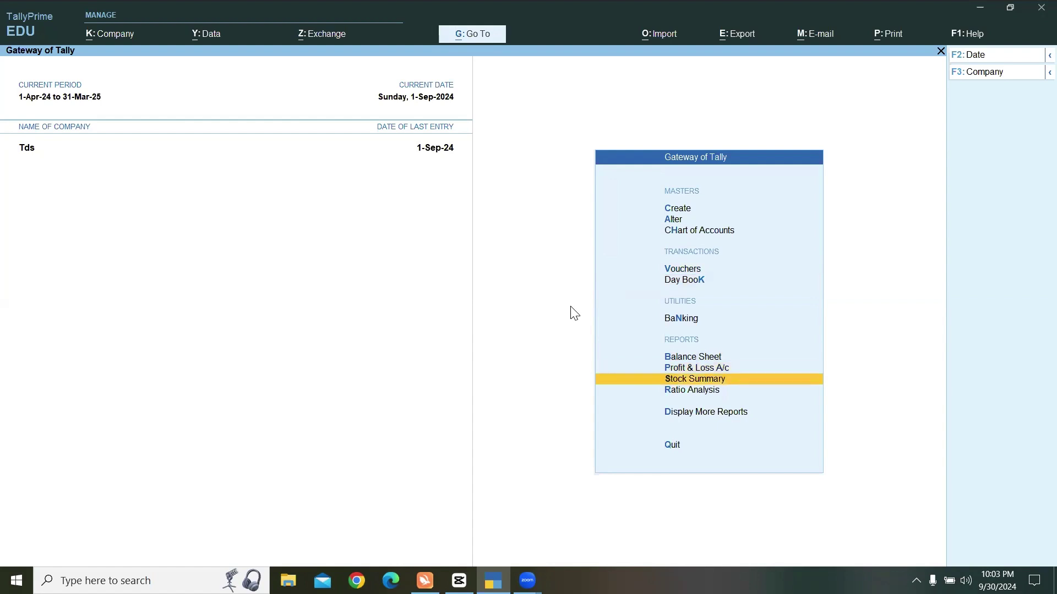
key(Down)
key(Down)
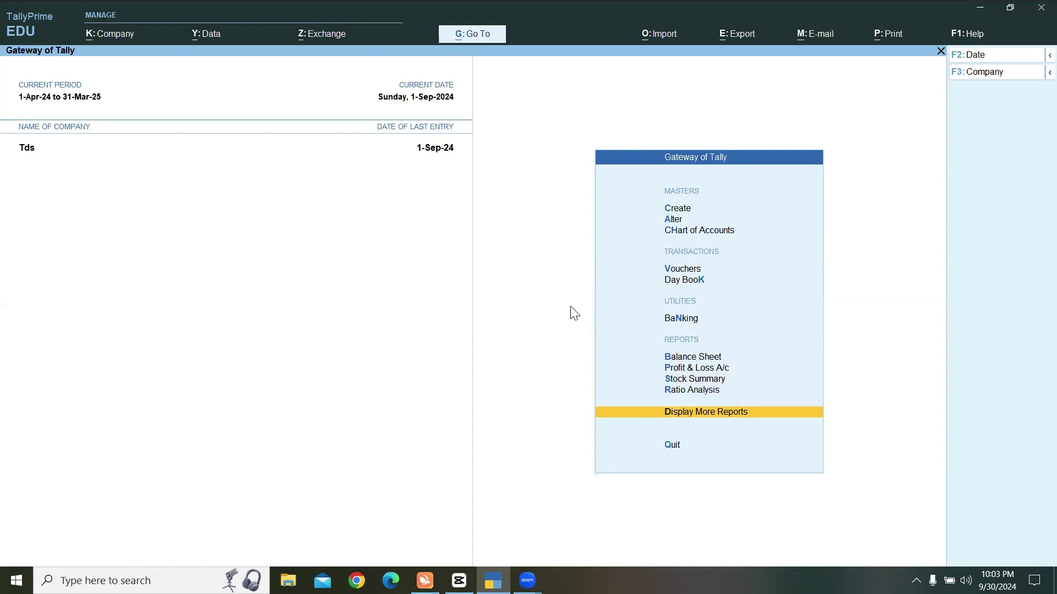
key(Return)
Open the GSTR-2 report from the statutory GST reports.
key(Down)
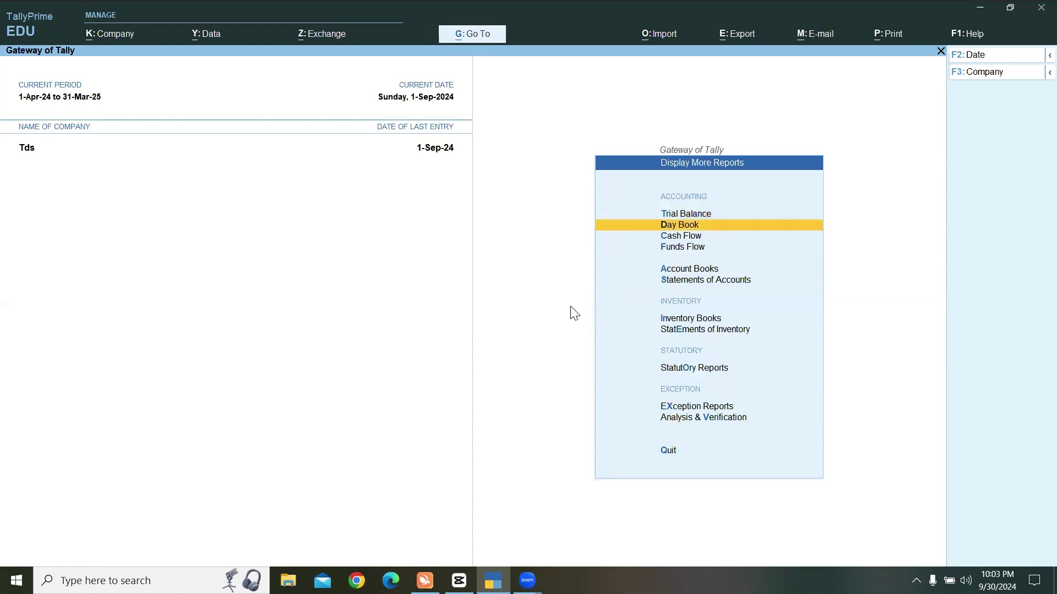
key(Down)
key(Down)
key(Down)
key(Down)
key(Down)
key(Down)
key(Down)
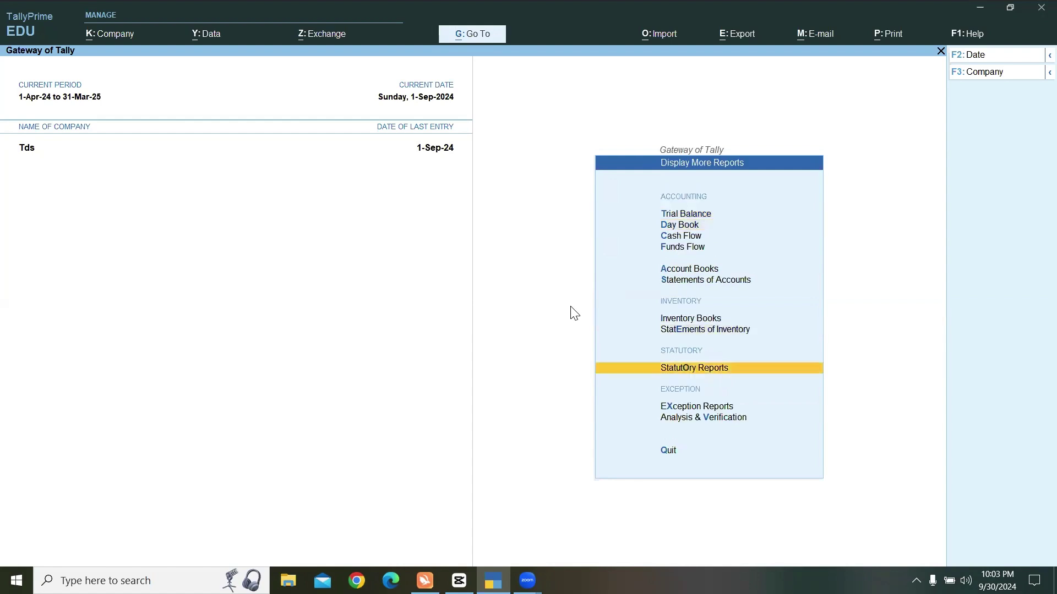
key(Return)
key(Return)
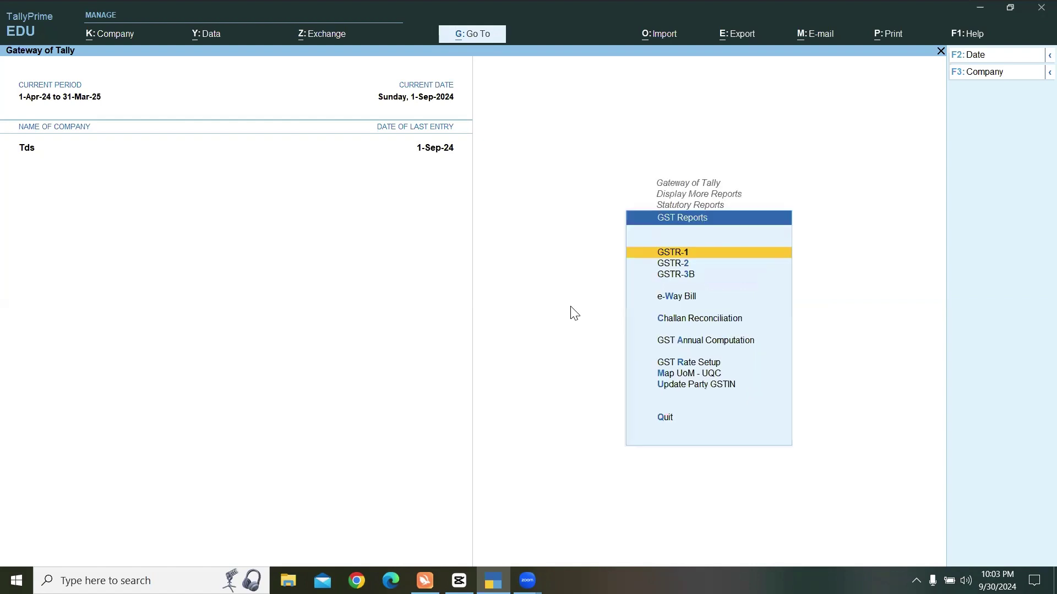
key(Down)
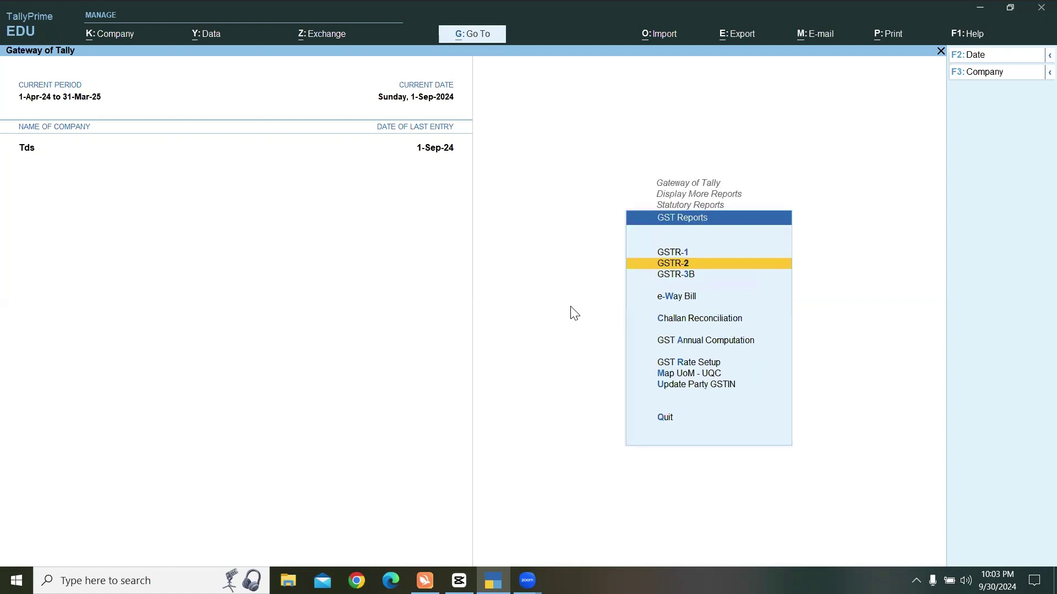
key(Return)
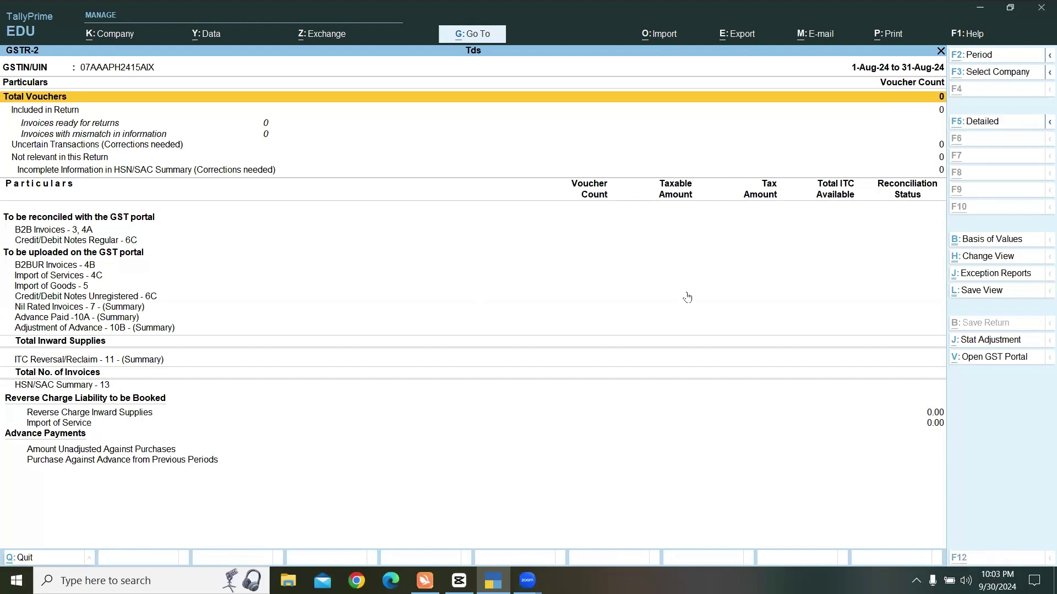
Set the GSTR-2 report period from 1-9-2024 to 1-10-2024.
key(F2)
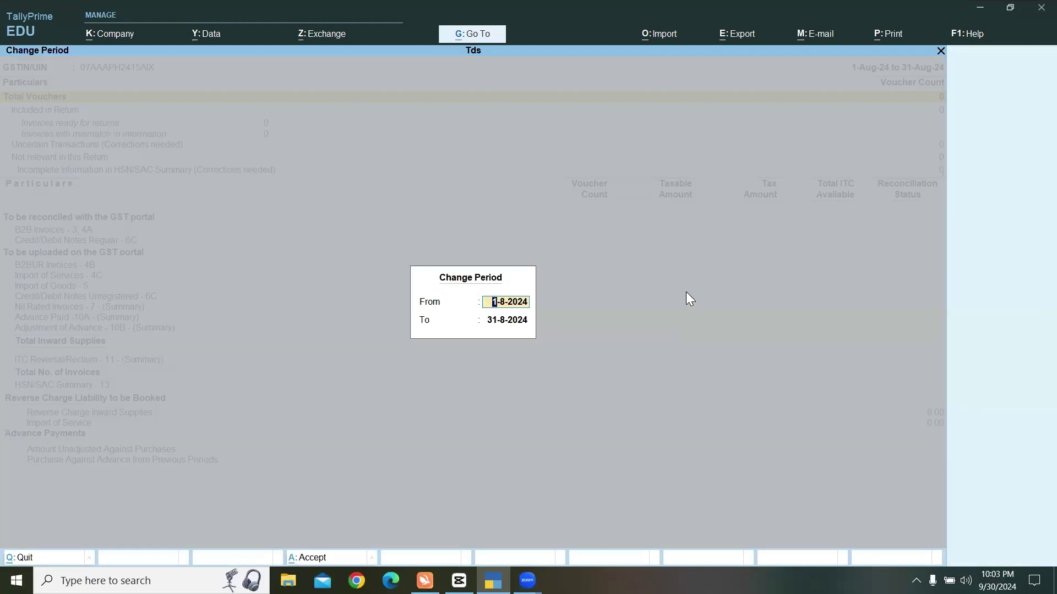
text(1.)
text(9)
key(Return)
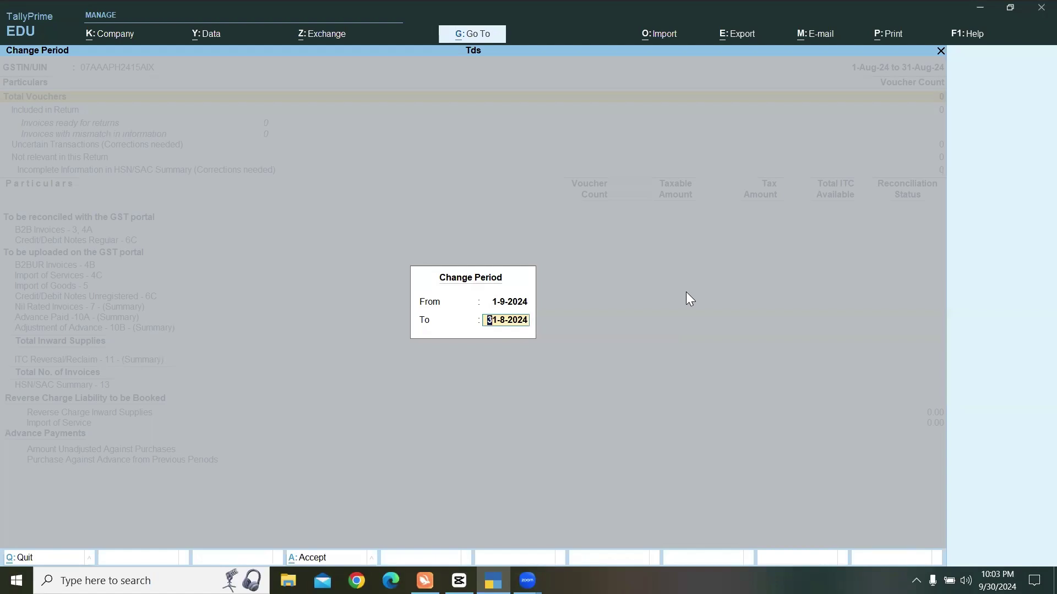
text(1.10)
key(Return)
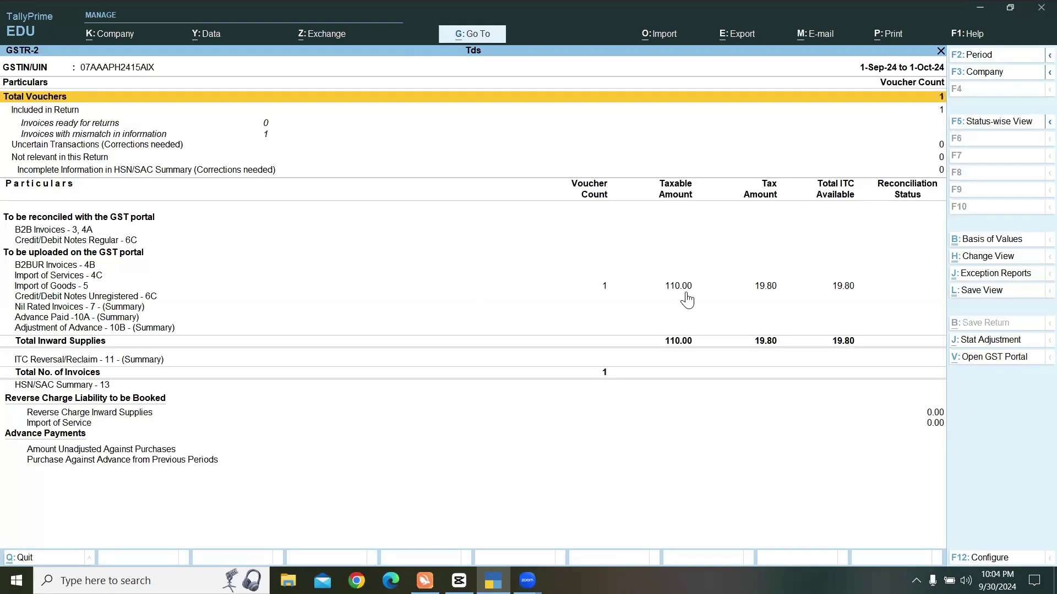
Go to the Import of Goods - 5 entry in GSTR-2 and expand the report to its detailed view.
key(Down)
key(Down)
key(Down)
key(Down)
key(Down)
key(Down)
key(Down)
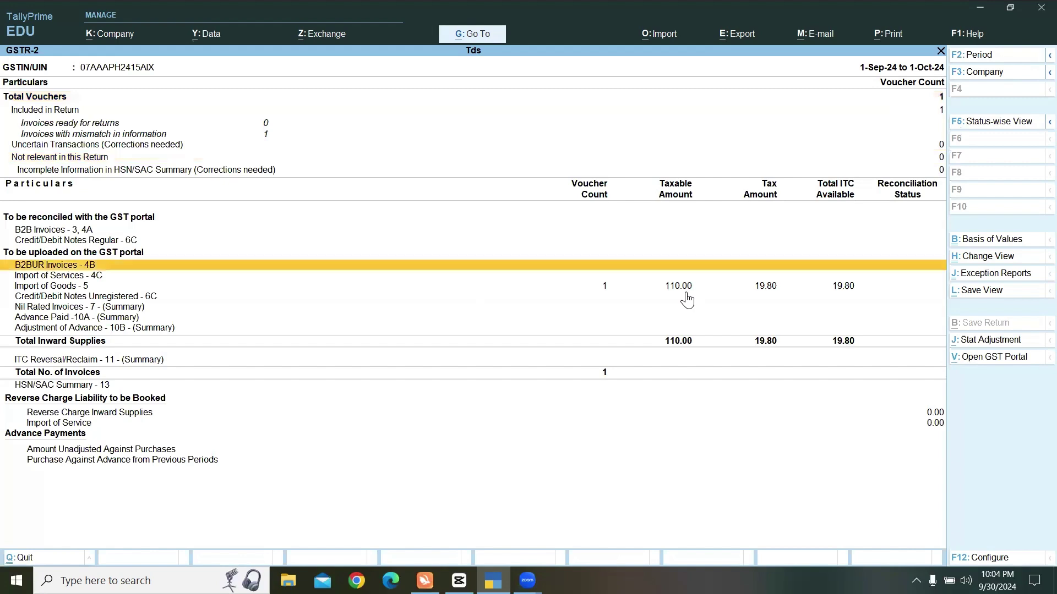
key(Down)
key(Down)
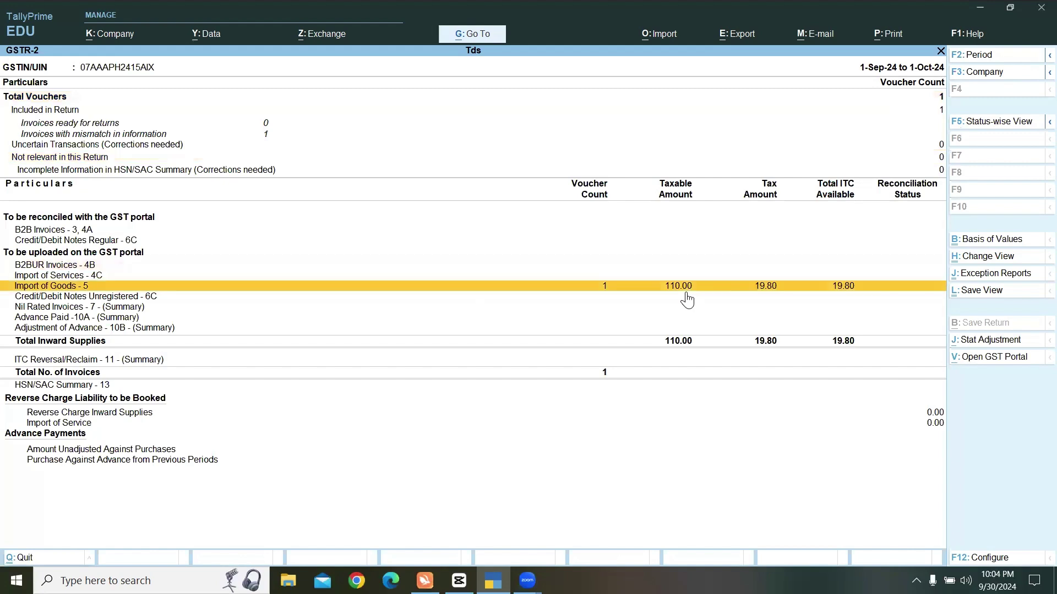
key(alt)
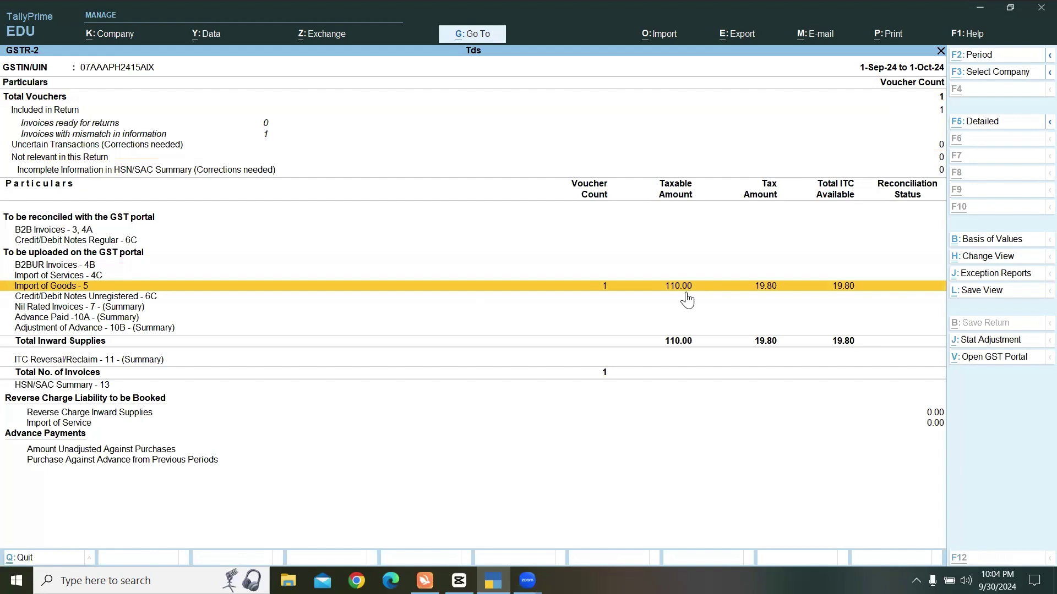
key(alt+F5)
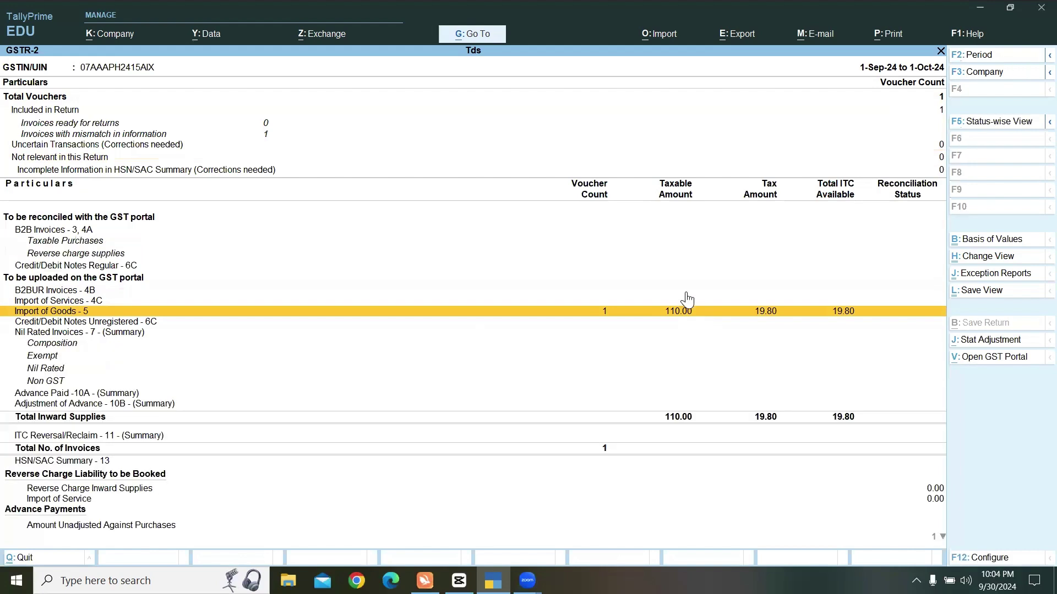
Compare the Import of Services - 4C and Import of Goods - 5 rows in GSTR-2 and close the report.
key(Up)
key(Up)
key(Down)
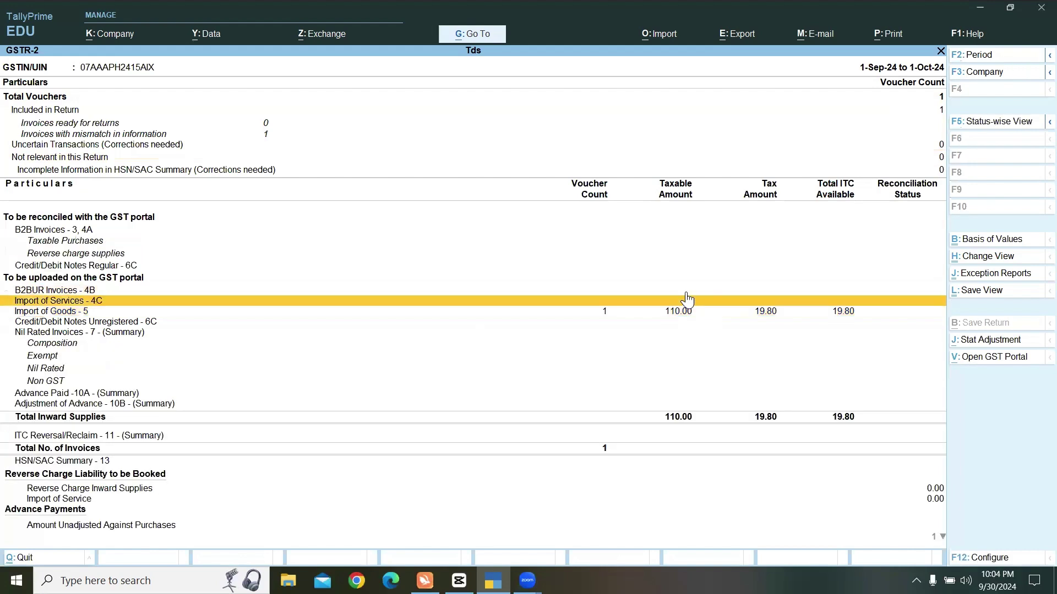
key(Down)
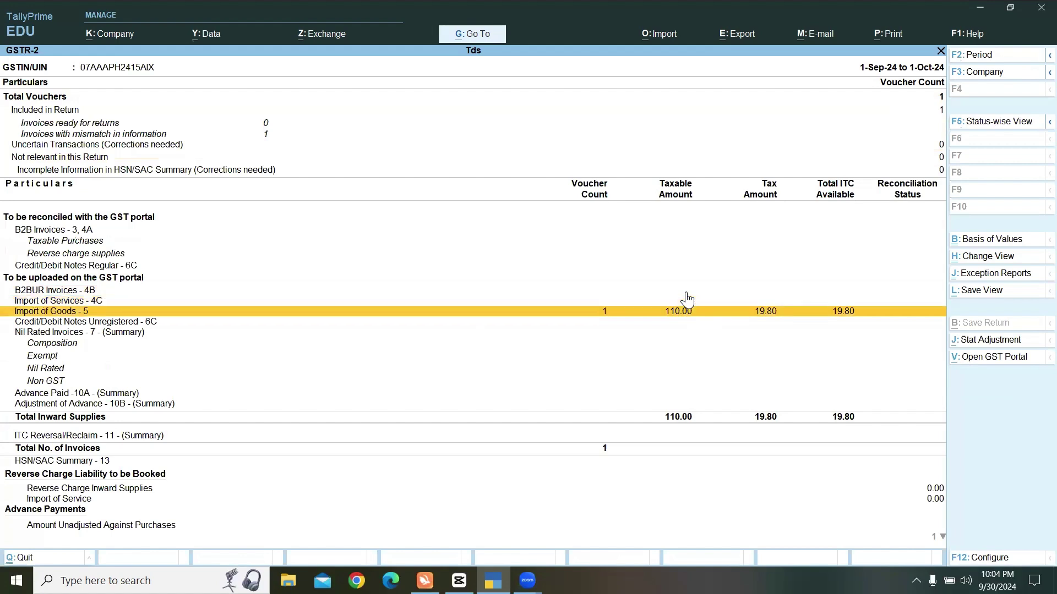
key(Up)
key(Down)
key(Up)
key(Down)
key(Escape)
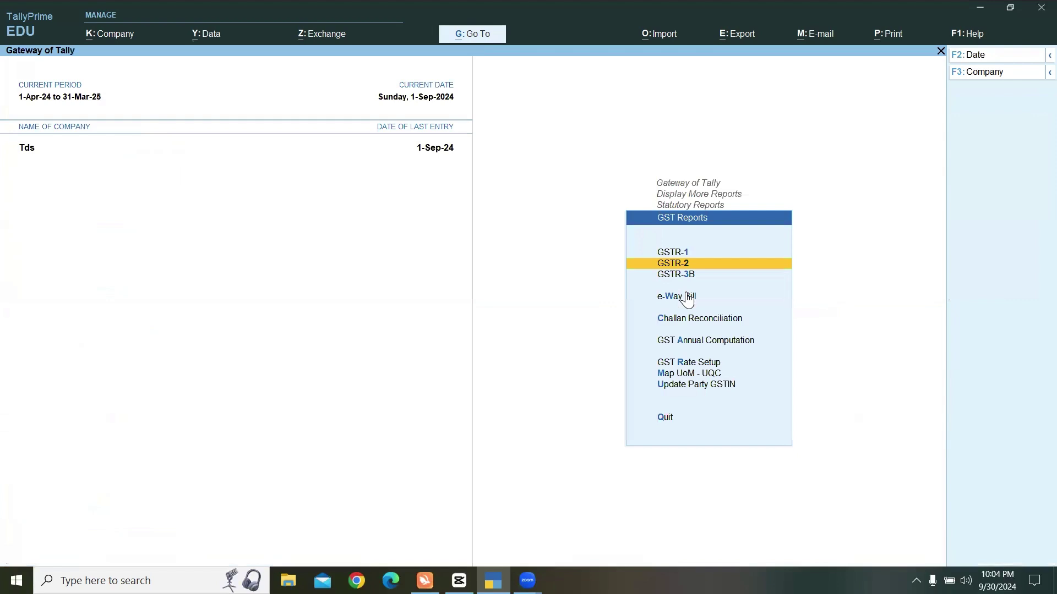
Open the GSTR-3B report and condense it to its main tables.
key(Up)
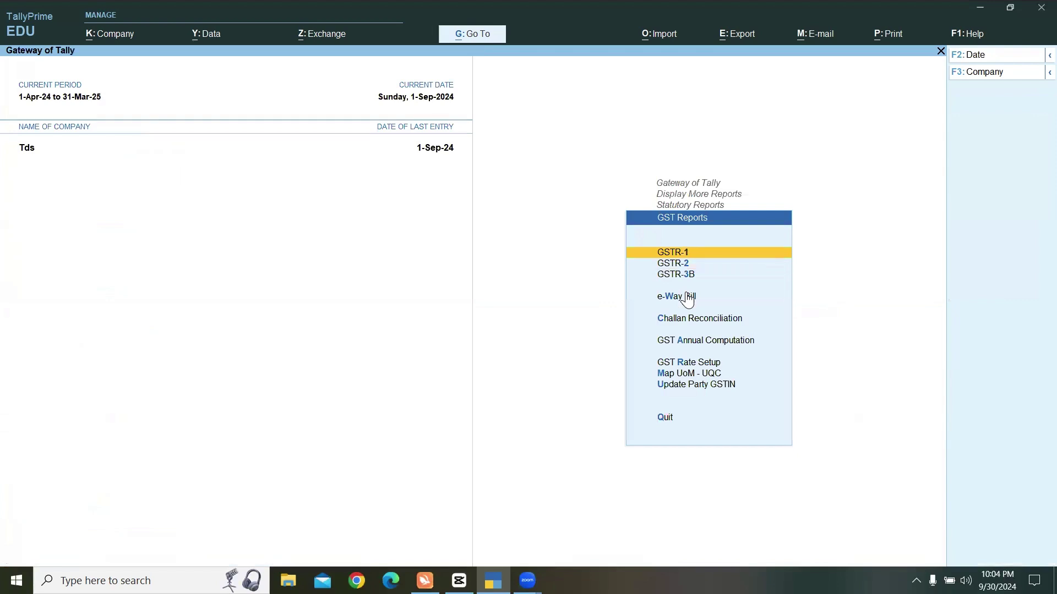
key(Down)
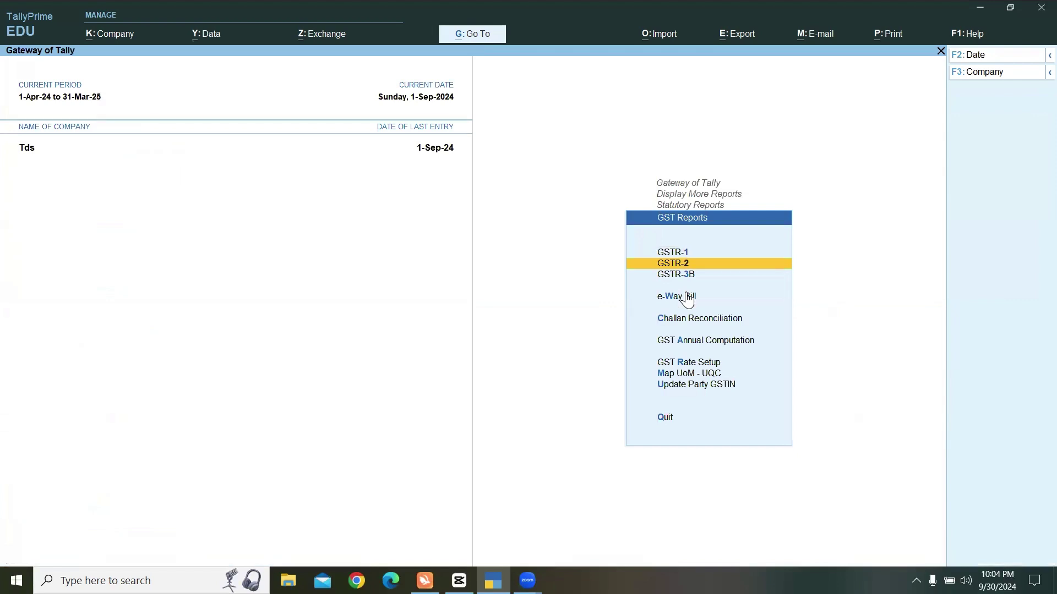
key(Down)
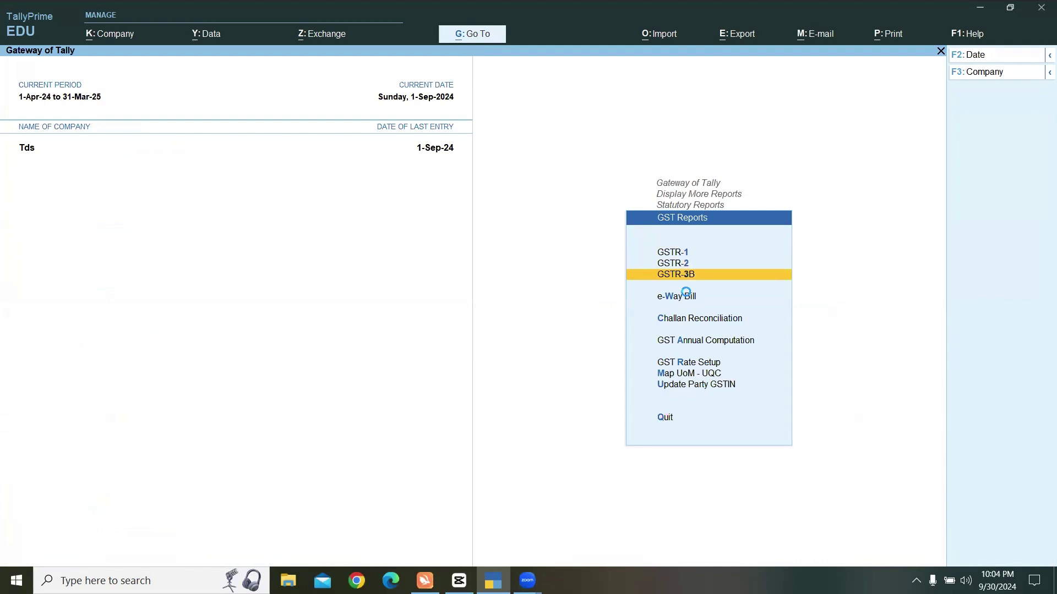
key(Return)
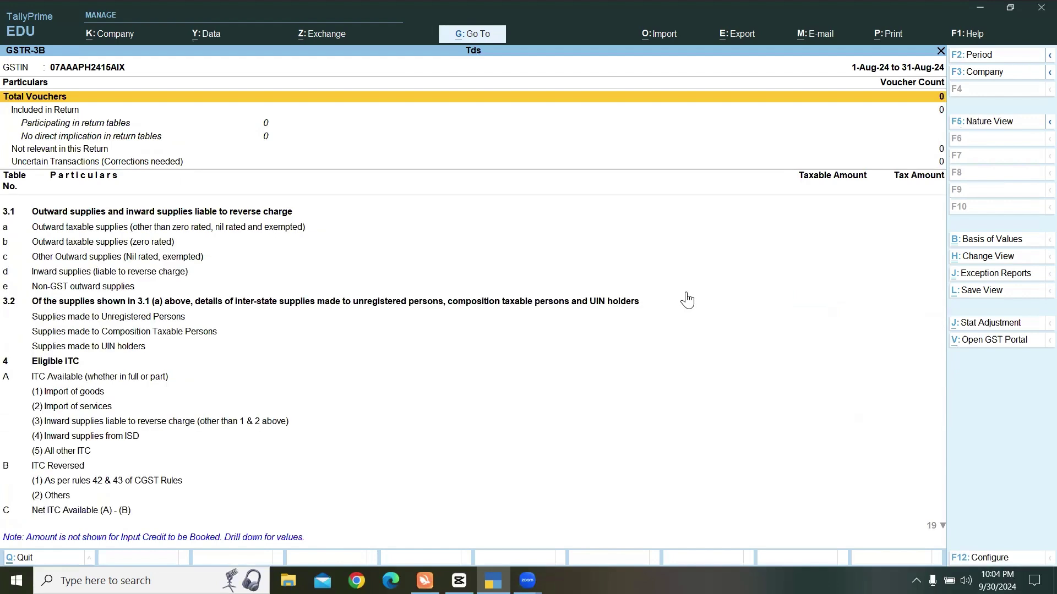
key(alt+F5)
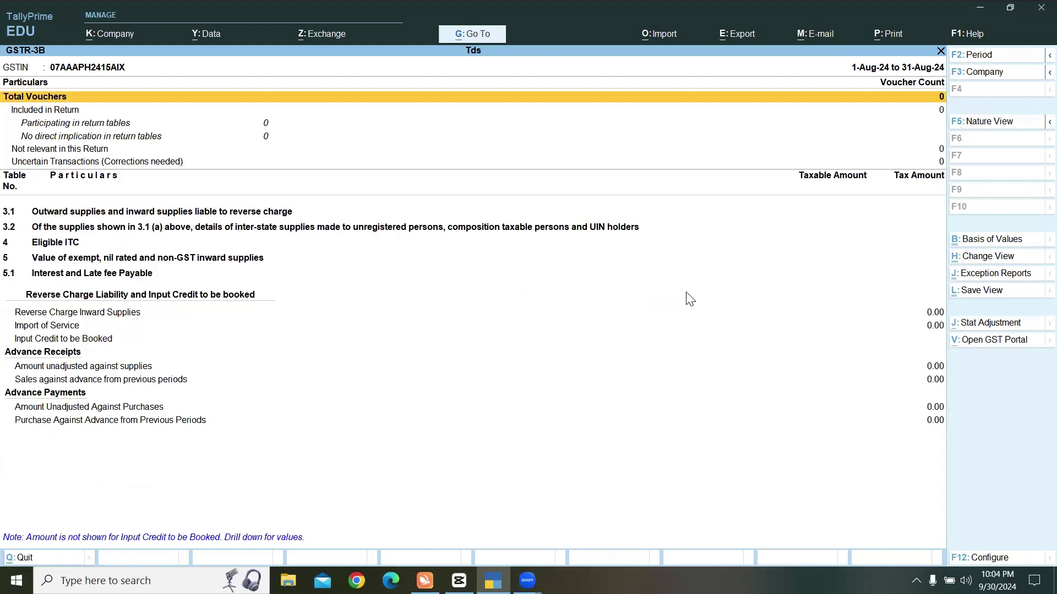
Set the GSTR-3B report period from 1-9-2024 to 1-10-2024.
key(alt)
key(alt+F2)
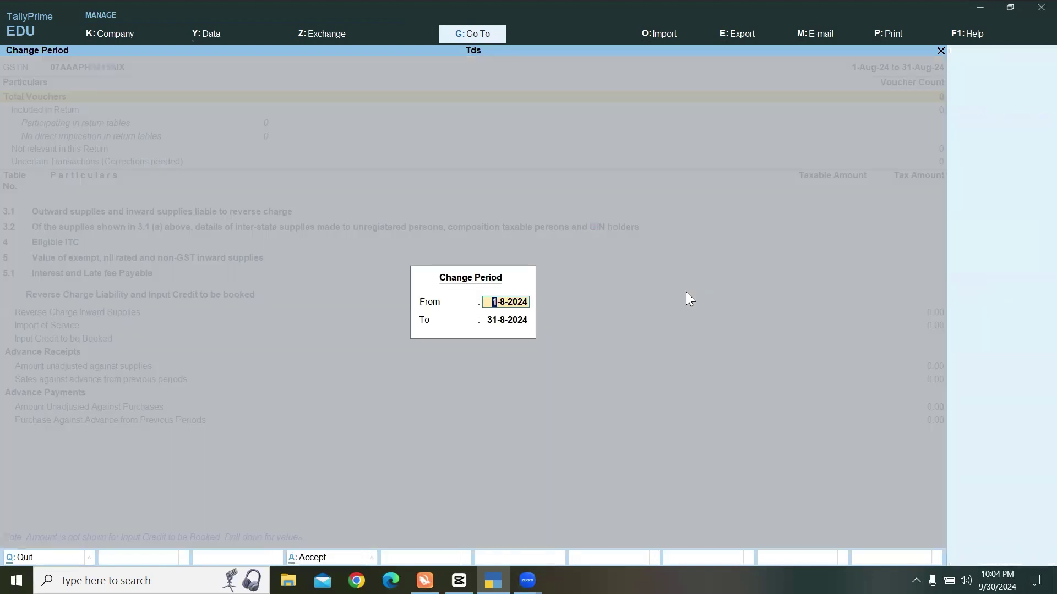
text(1.9)
key(Return)
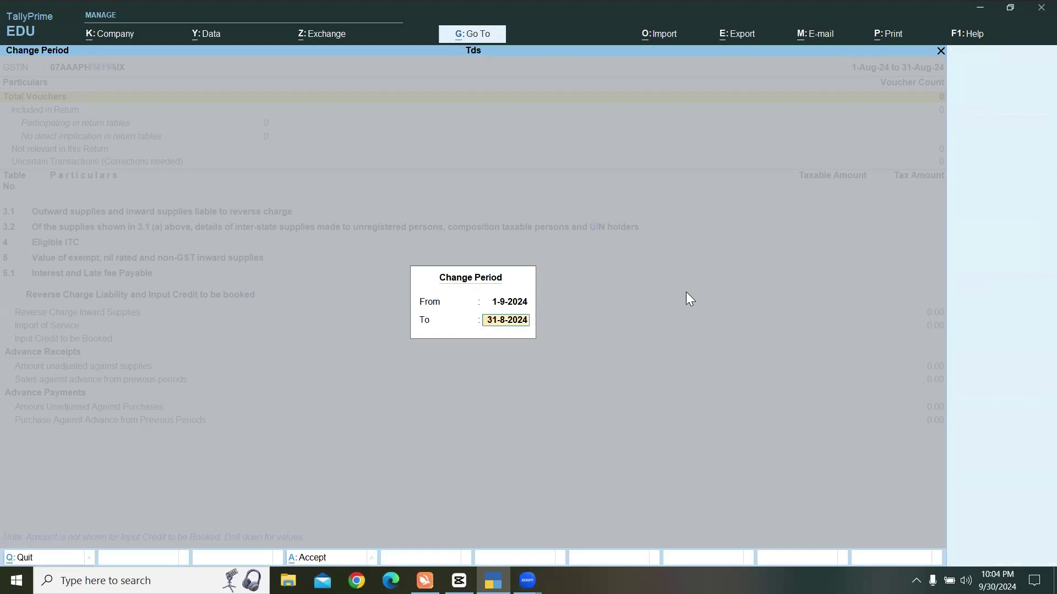
text(1.10)
key(Return)
Go to the Eligible ITC table in GSTR-3B and expand the report to its detailed view.
key(Down)
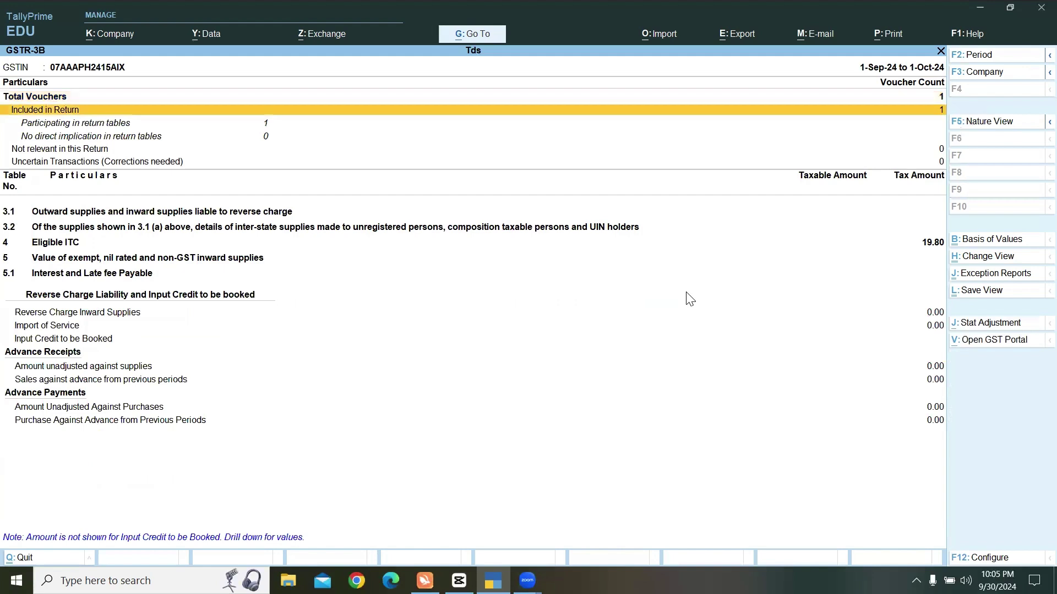
key(Down)
key(Down)
key(Down)
key(Down)
key(Down)
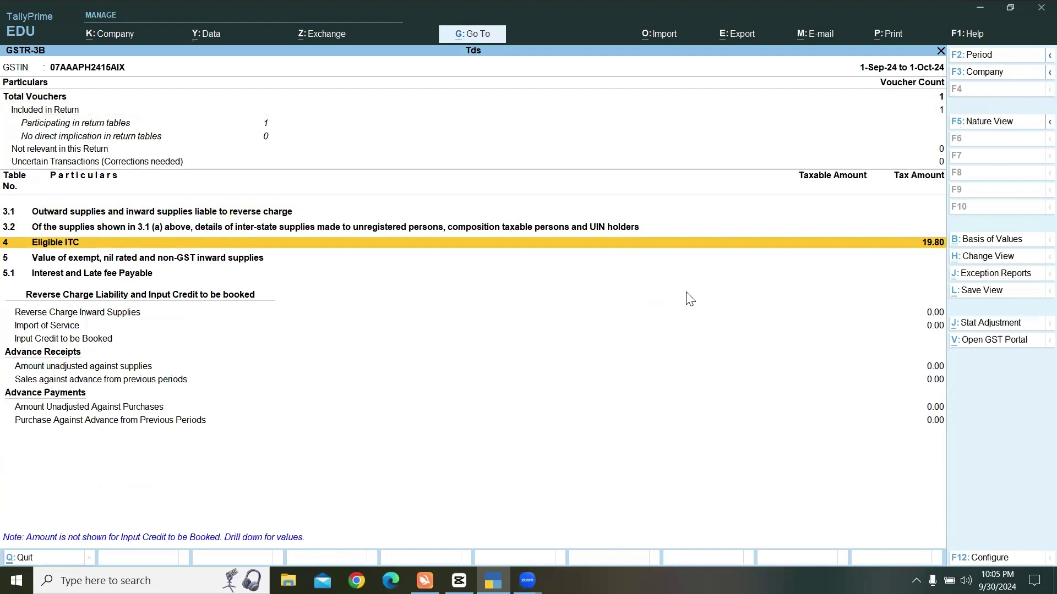
key(alt)
key(alt+F5)
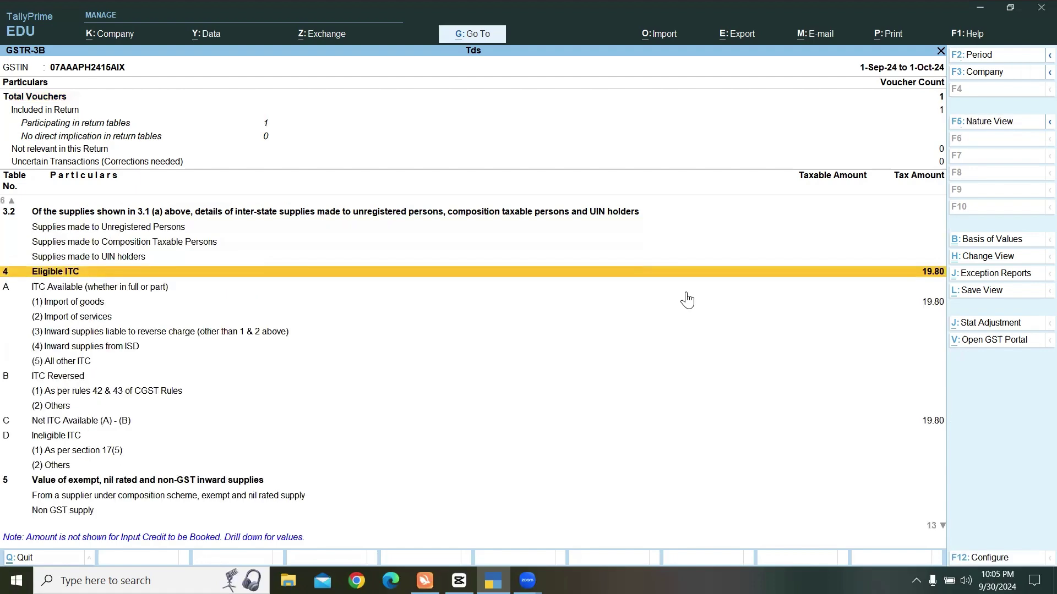
Examine the Eligible ITC breakdown from Import of goods down to Net ITC Available.
key(Down)
key(Down)
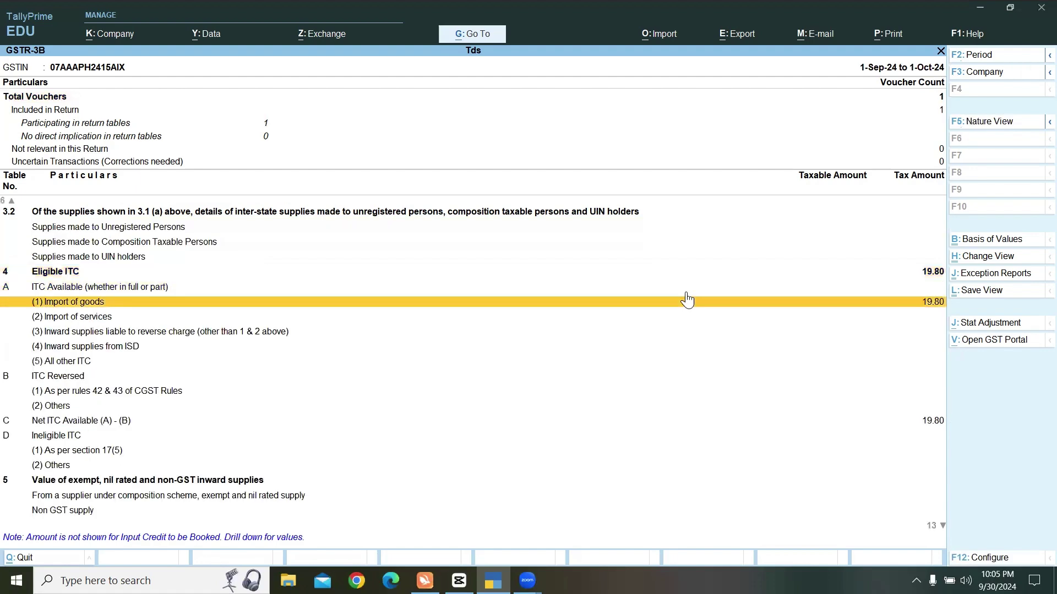
key(Down)
key(Down)
key(Down)
key(Down)
key(Down)
key(Down)
key(Down)
key(Down)
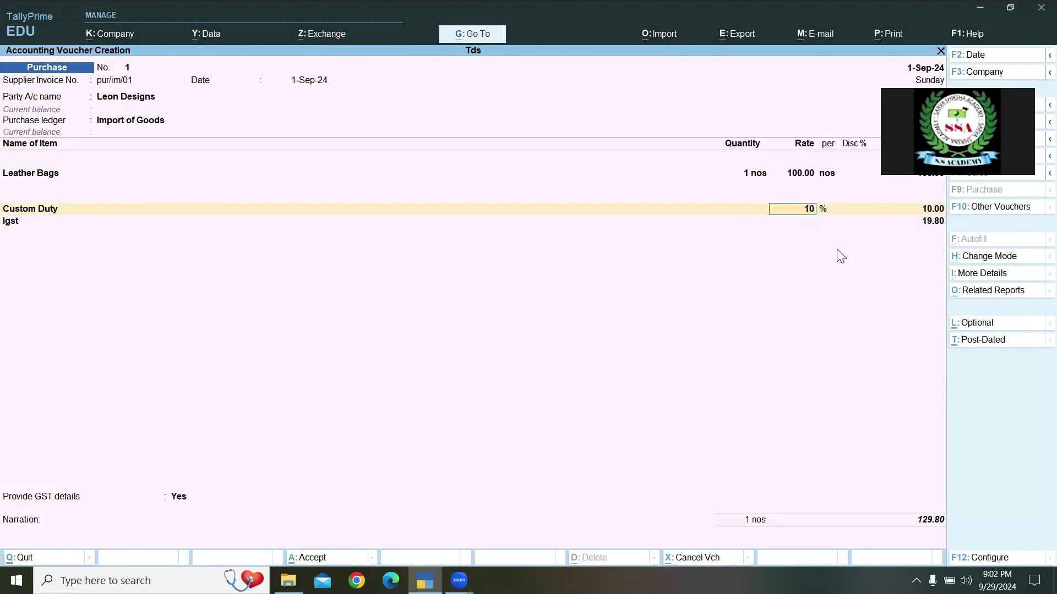
Accept Custom Duty at 10 % in the purchase voucher, leaving its tax classification as Not Applicable.
key(Return)
key(Return)
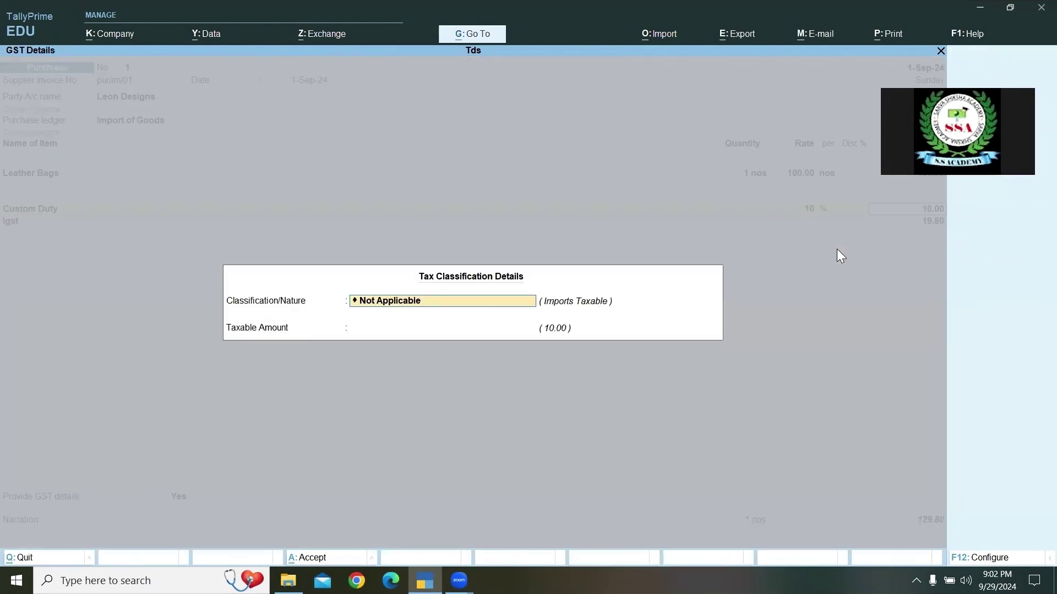
key(Return)
key(Return)
key(Return)
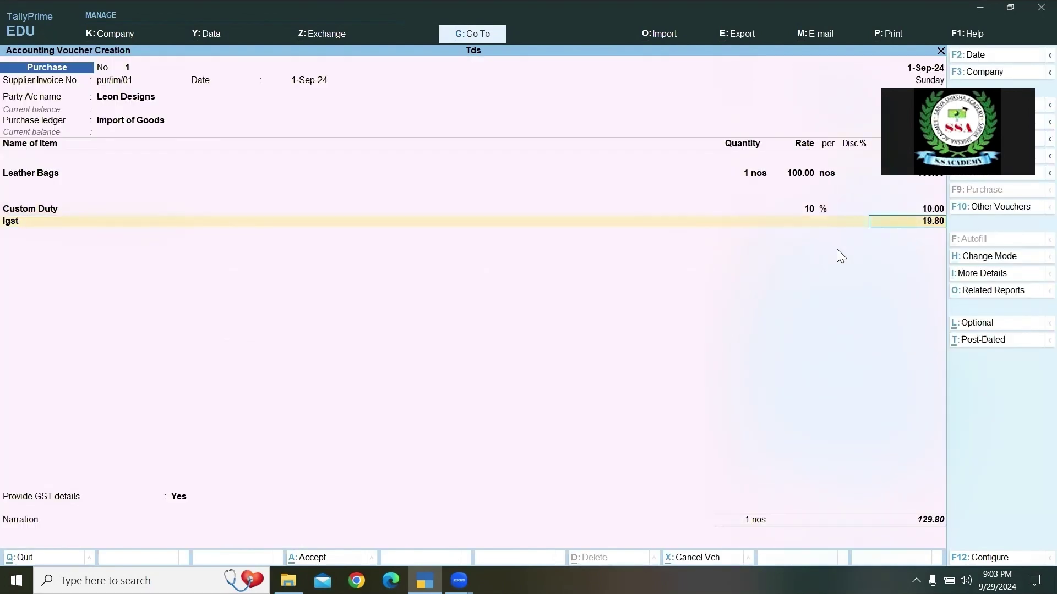
Accept the calculated Igst amount, end the ledger list and keep Provide GST details set to Yes.
key(Return)
key(Return)
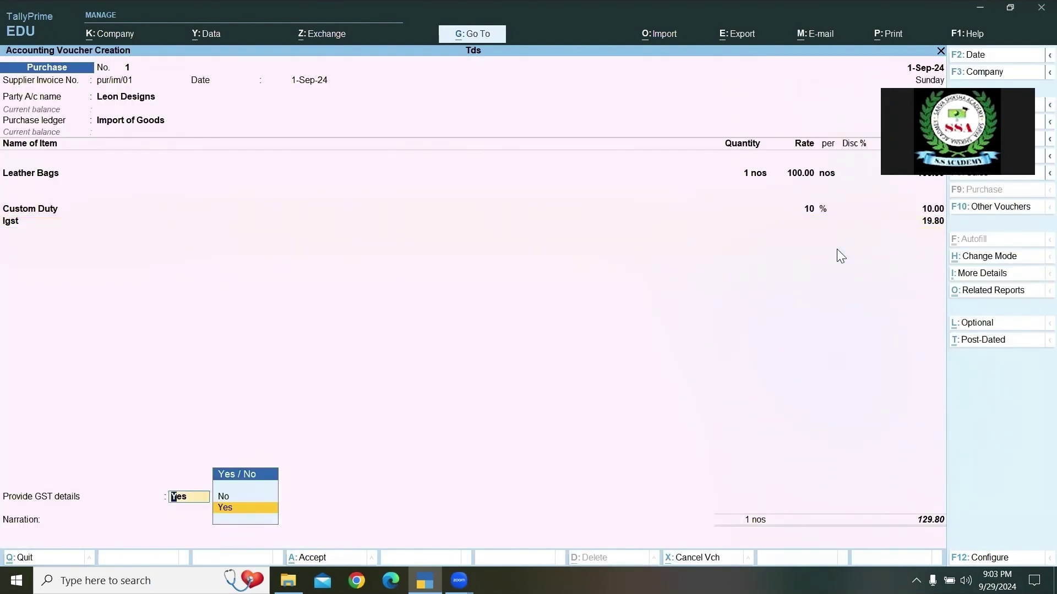
key(Return)
Confirm bill of entry number 121 dated 1-Sep-24 with the port code left as Not Applicable.
key(Return)
key(Return)
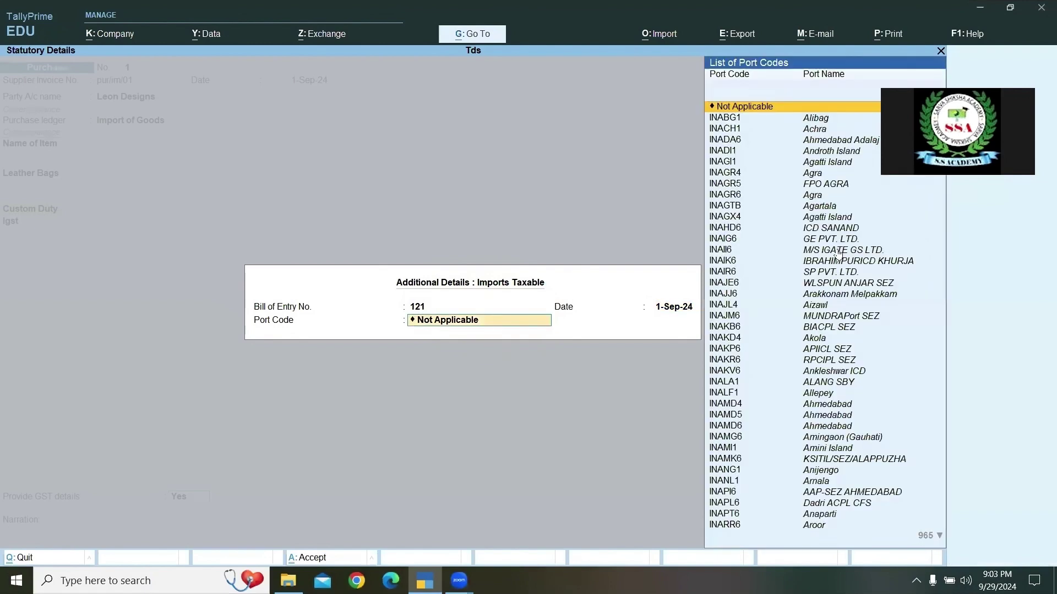
key(Return)
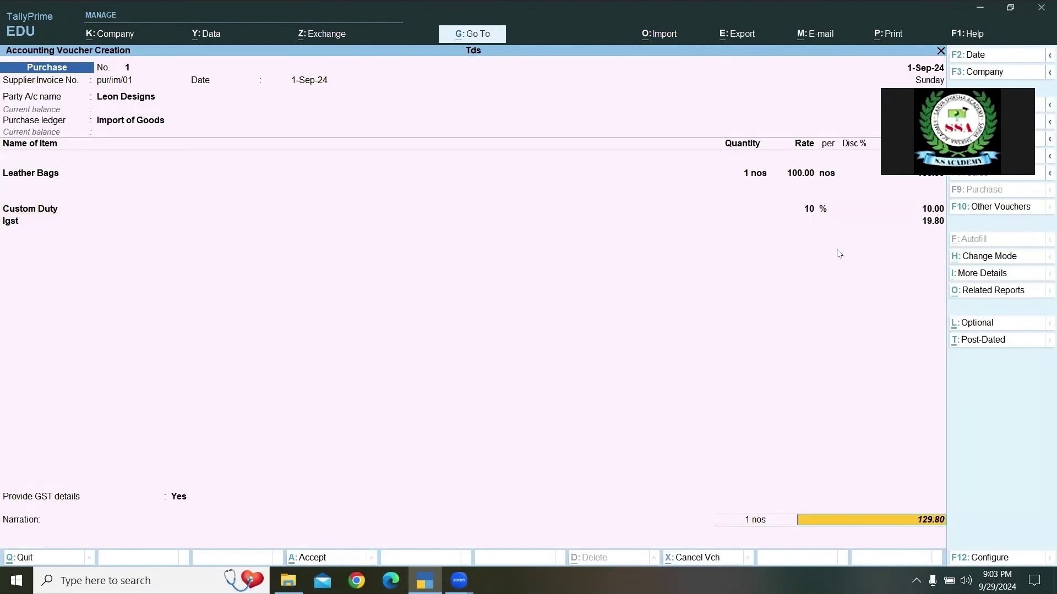
Allocate the full voucher amount to Leon Designs as New Ref pur/im/01 in the bill-wise details.
key(Return)
key(Return)
key(Return)
key(Return)
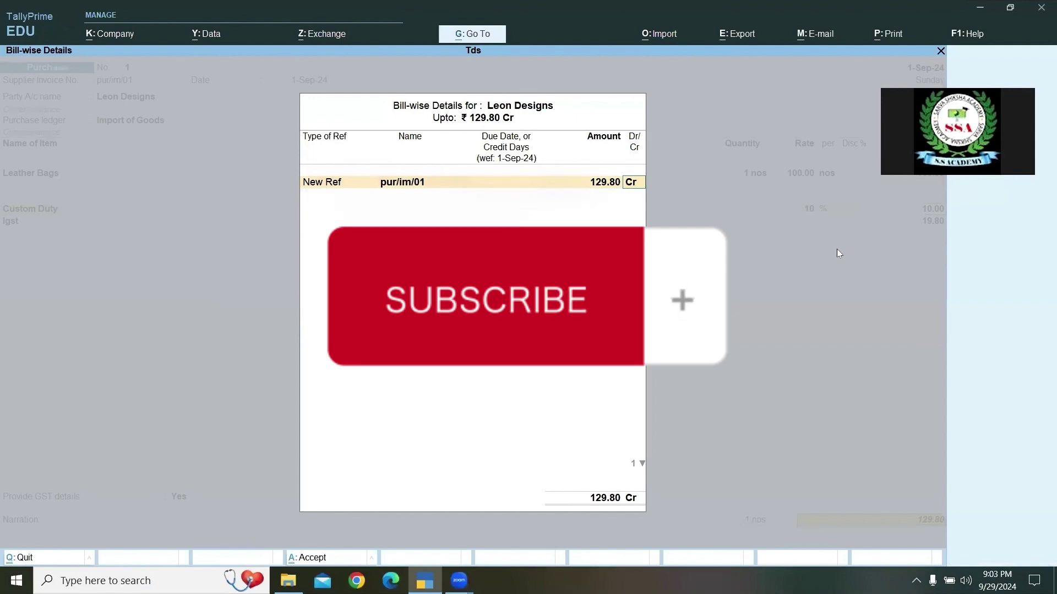